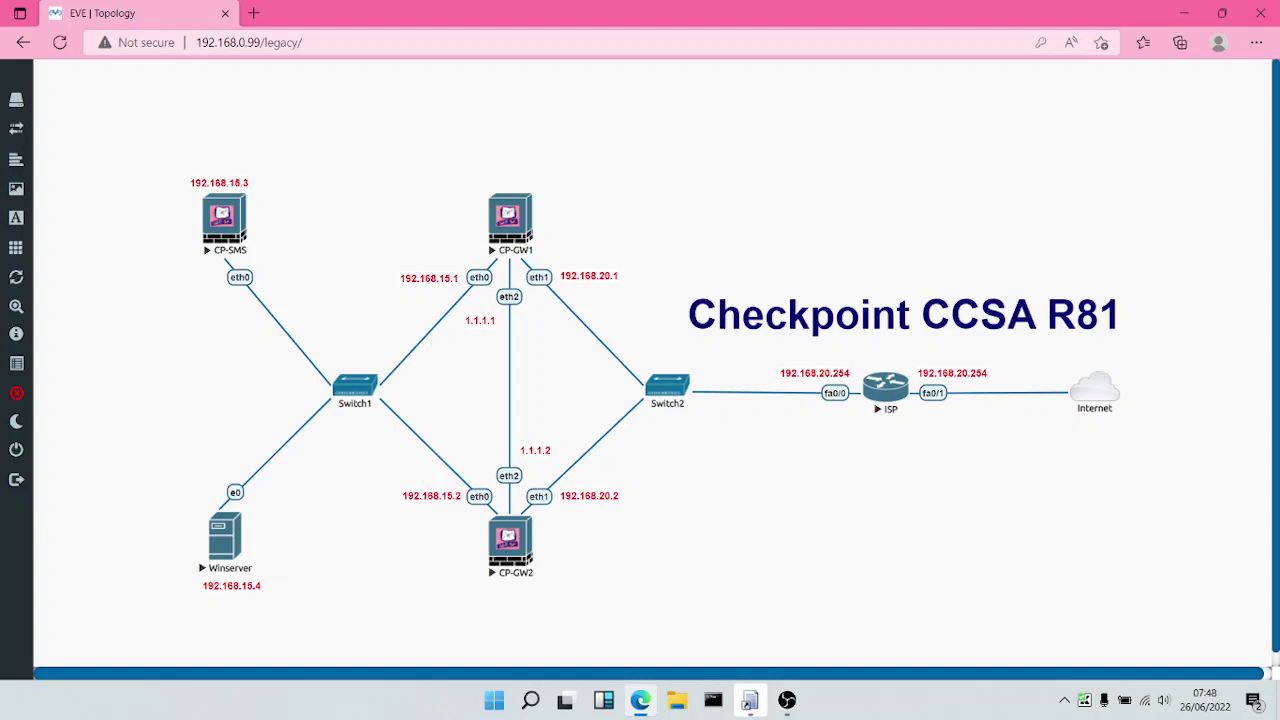
Open the Winserver console and sign in as Administrator with the administrator password.
click(750, 700)
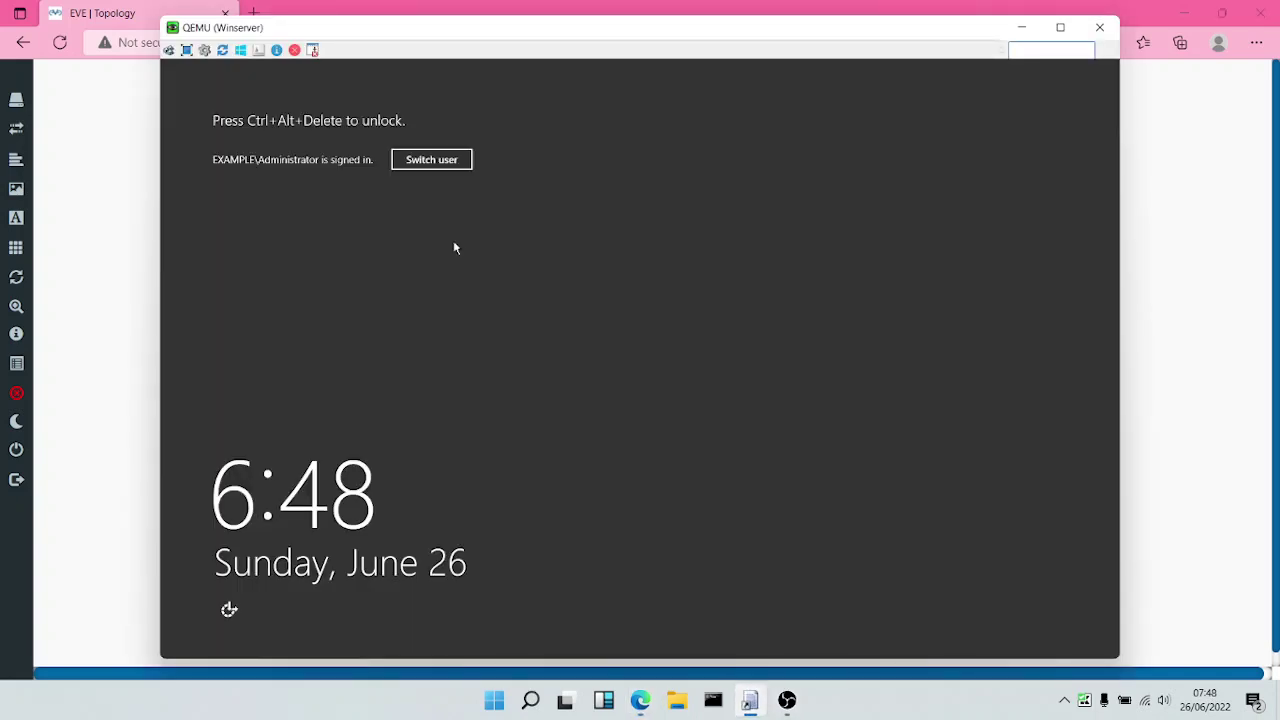
click(186, 50)
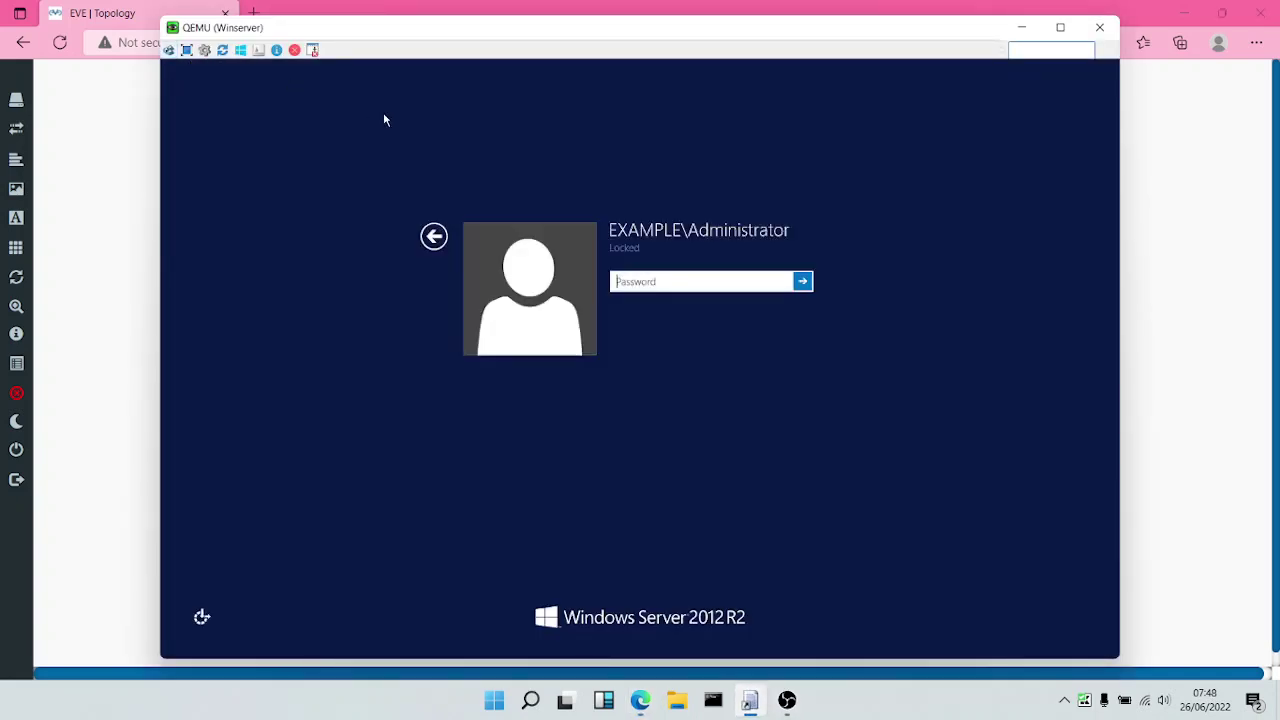
text(Pa$$w0rd)
key(Return)
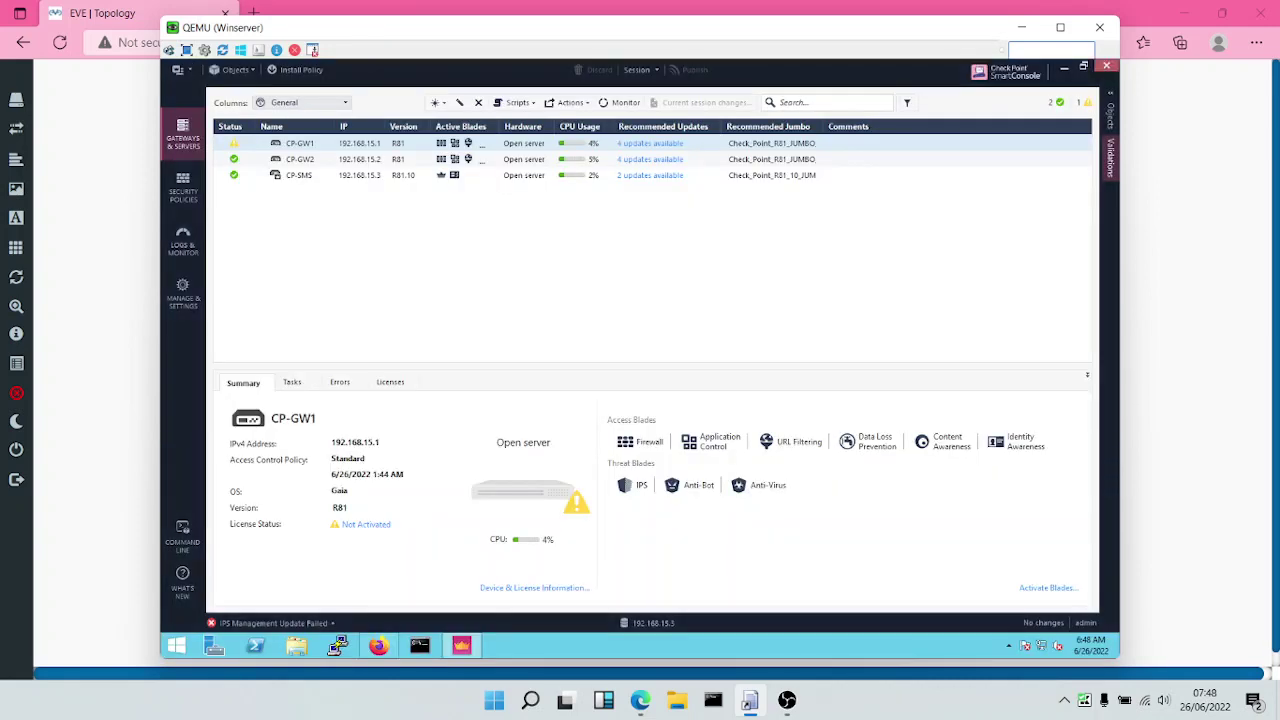
click(378, 647)
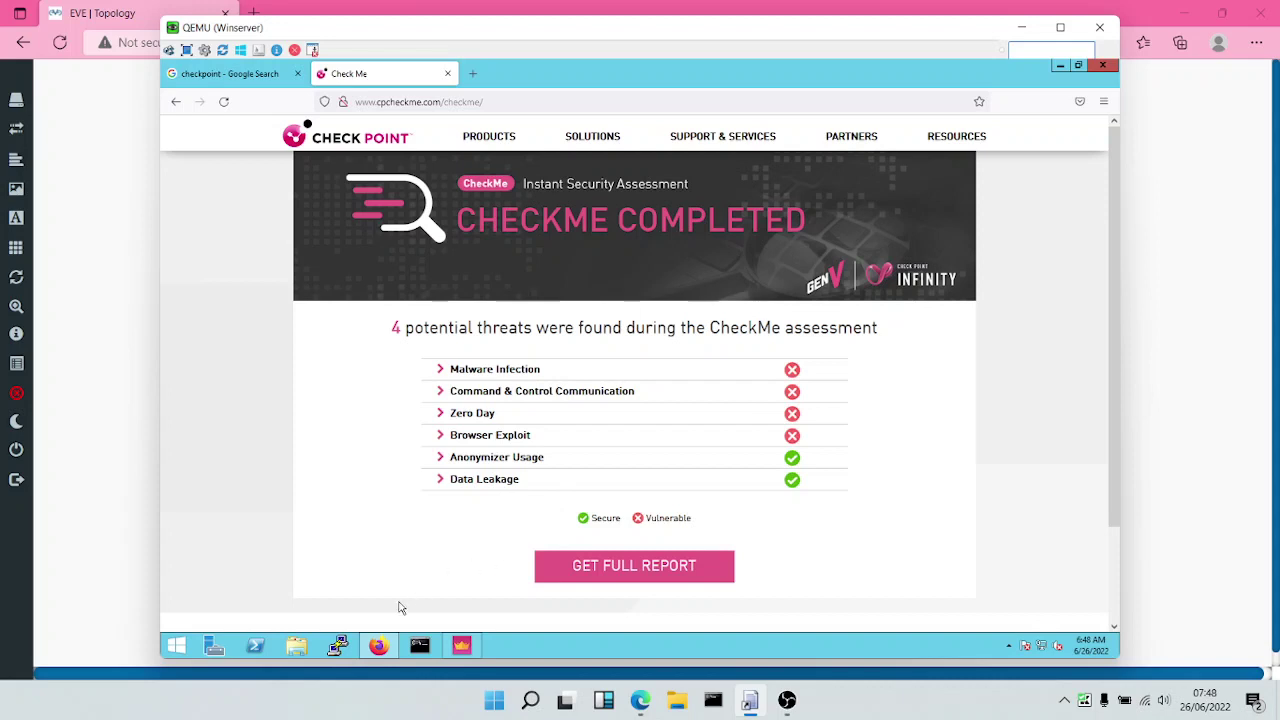
click(461, 645)
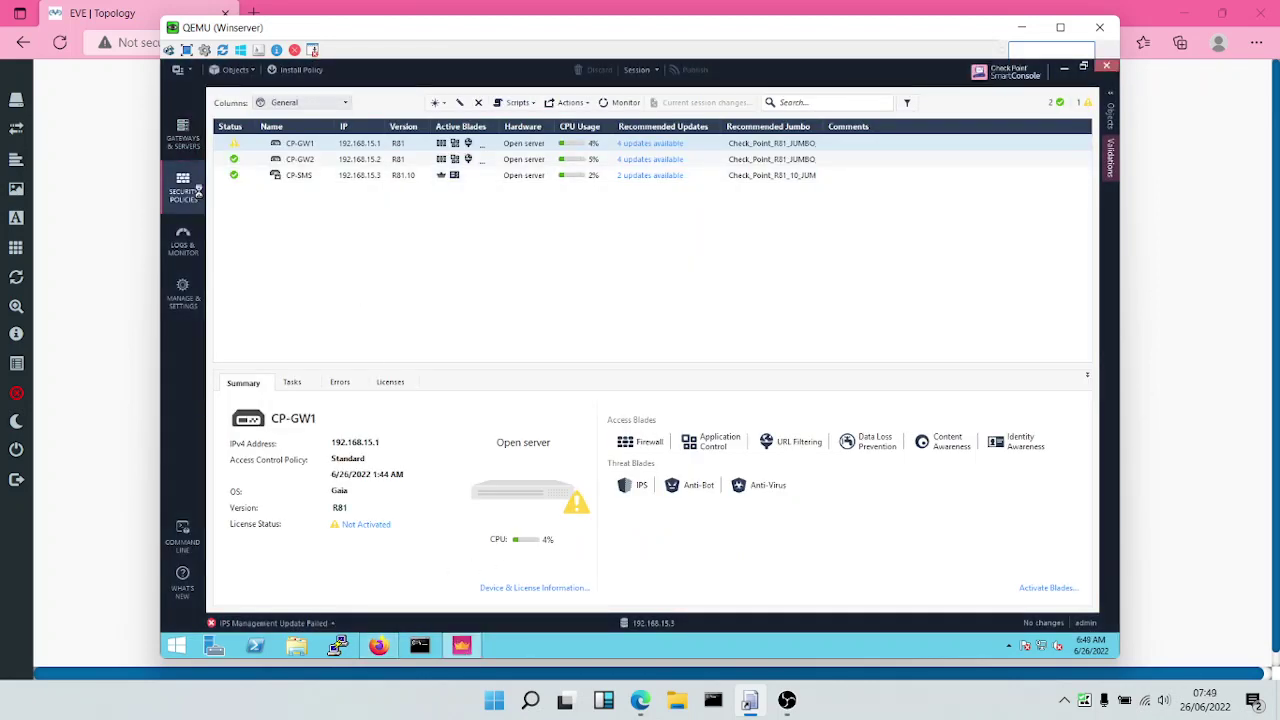
Return to the Gateways & Servers list and open the CP-GW1 gateway.
click(197, 190)
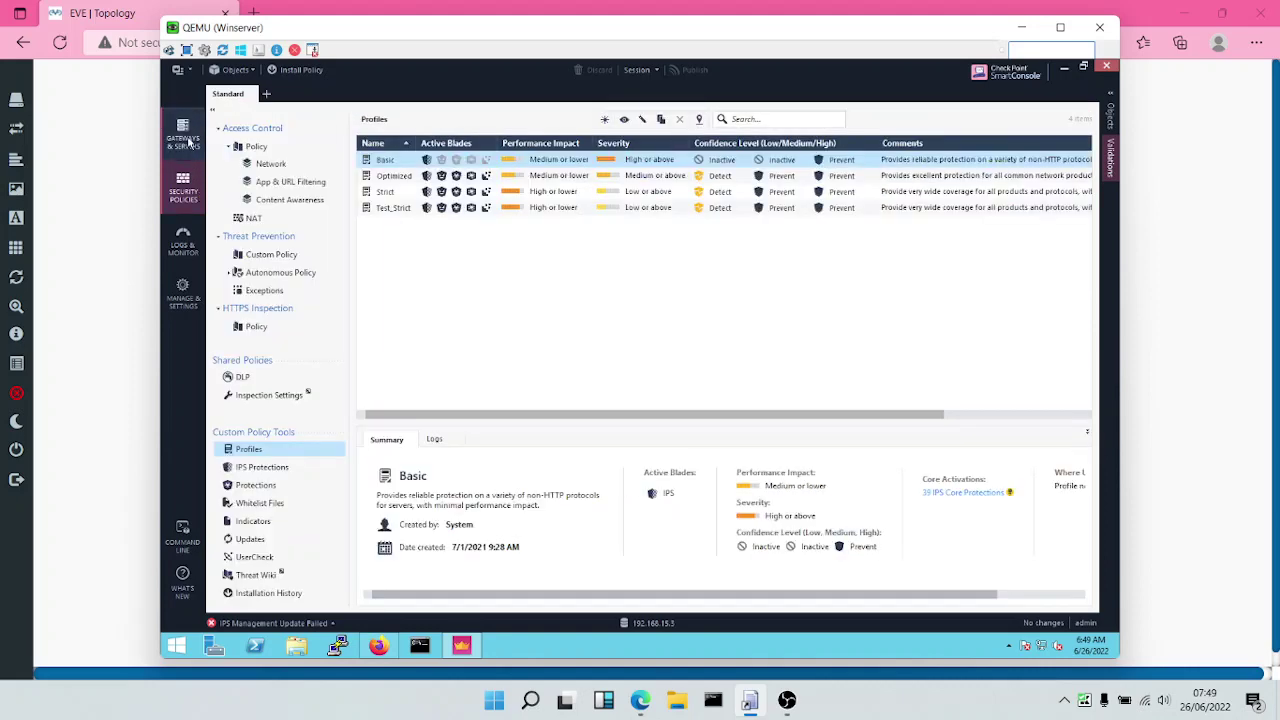
click(184, 131)
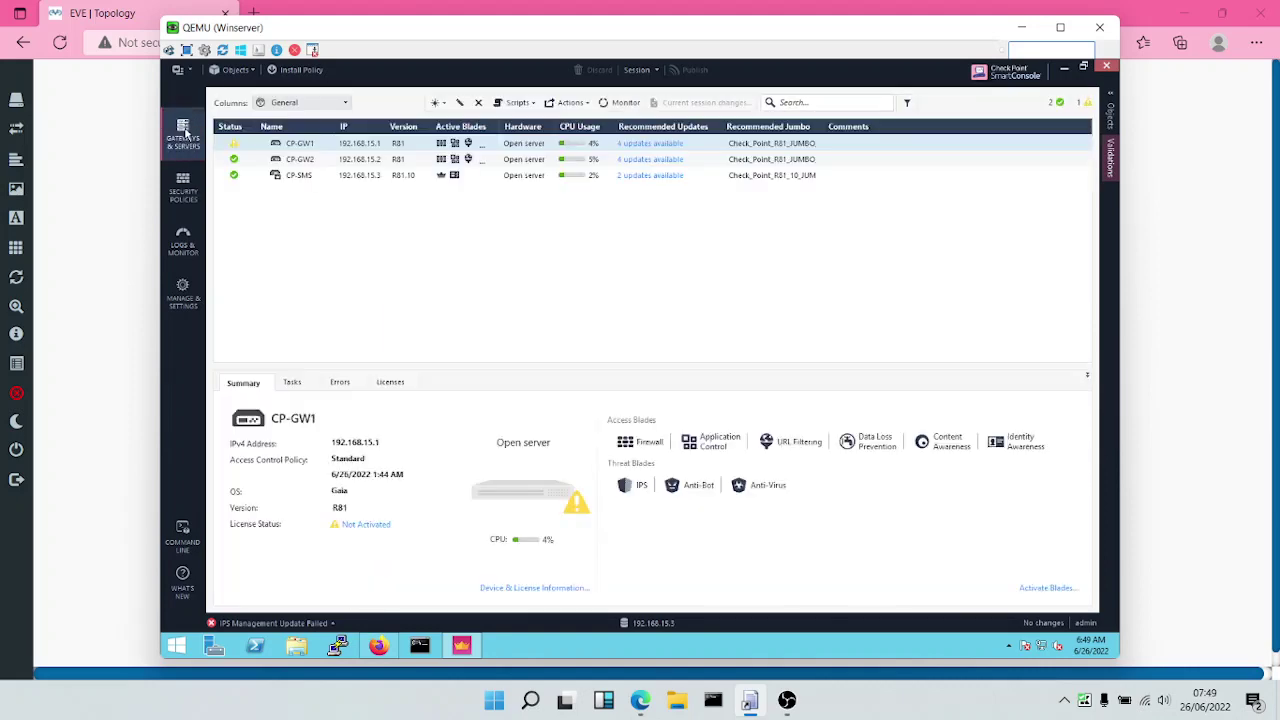
click(312, 145)
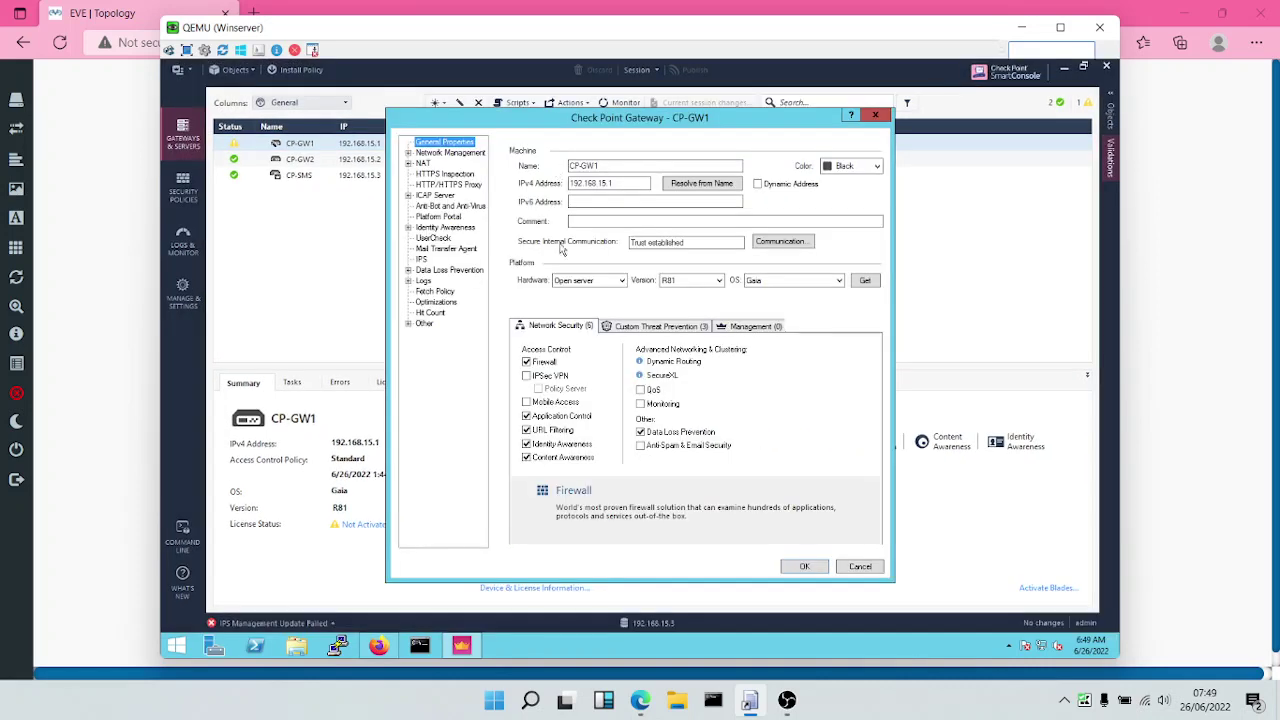
Enable the Threat Extraction blade under SandBlast on CP-GW1's Custom Threat Prevention tab.
click(664, 330)
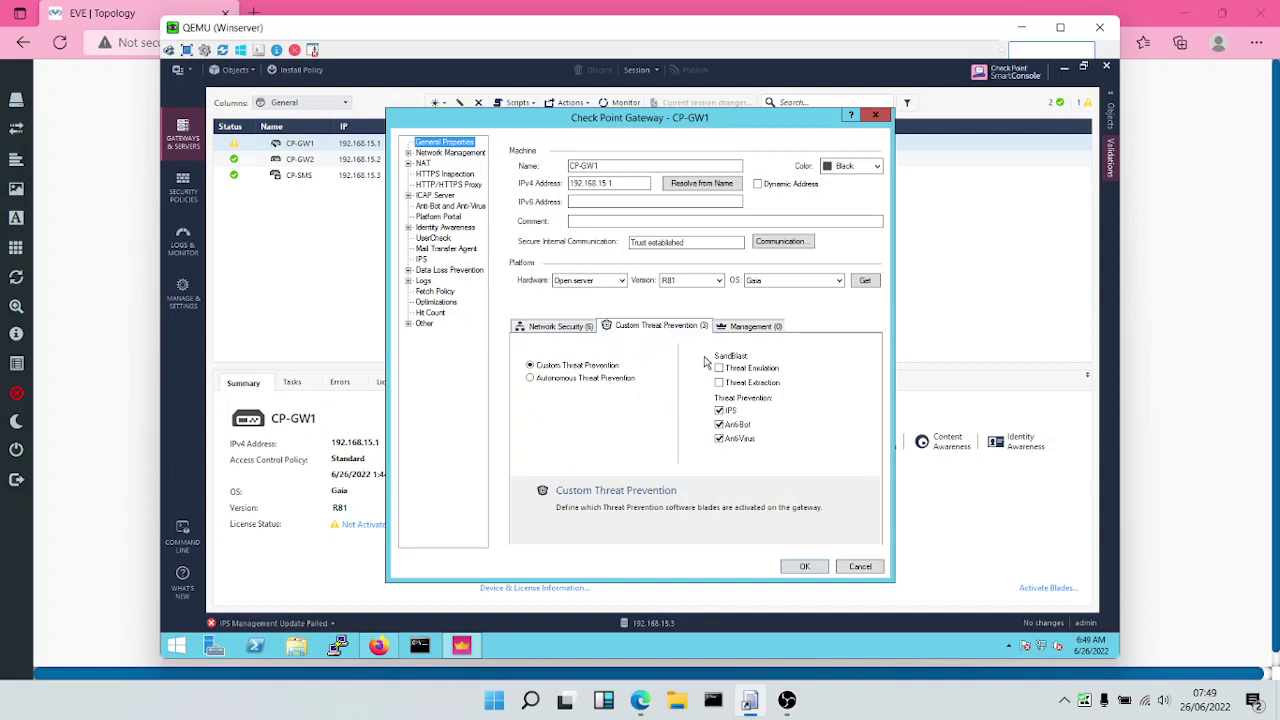
mouse_move(720, 388)
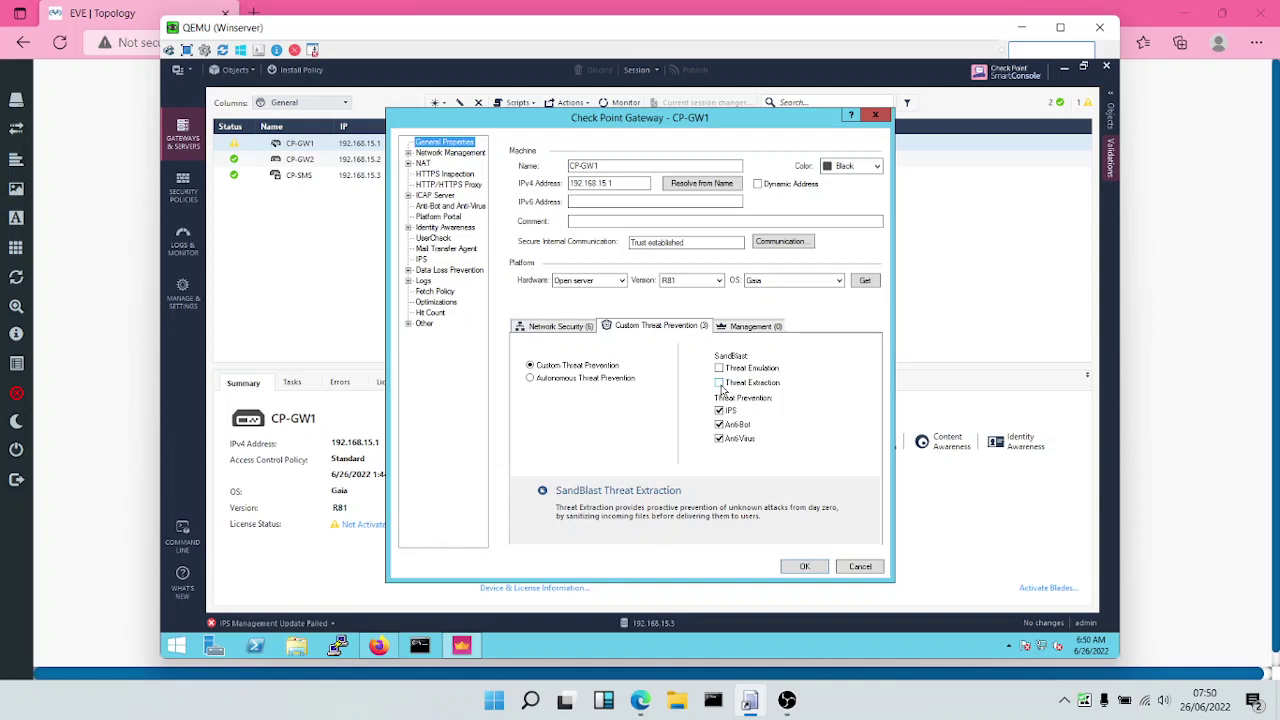
click(719, 383)
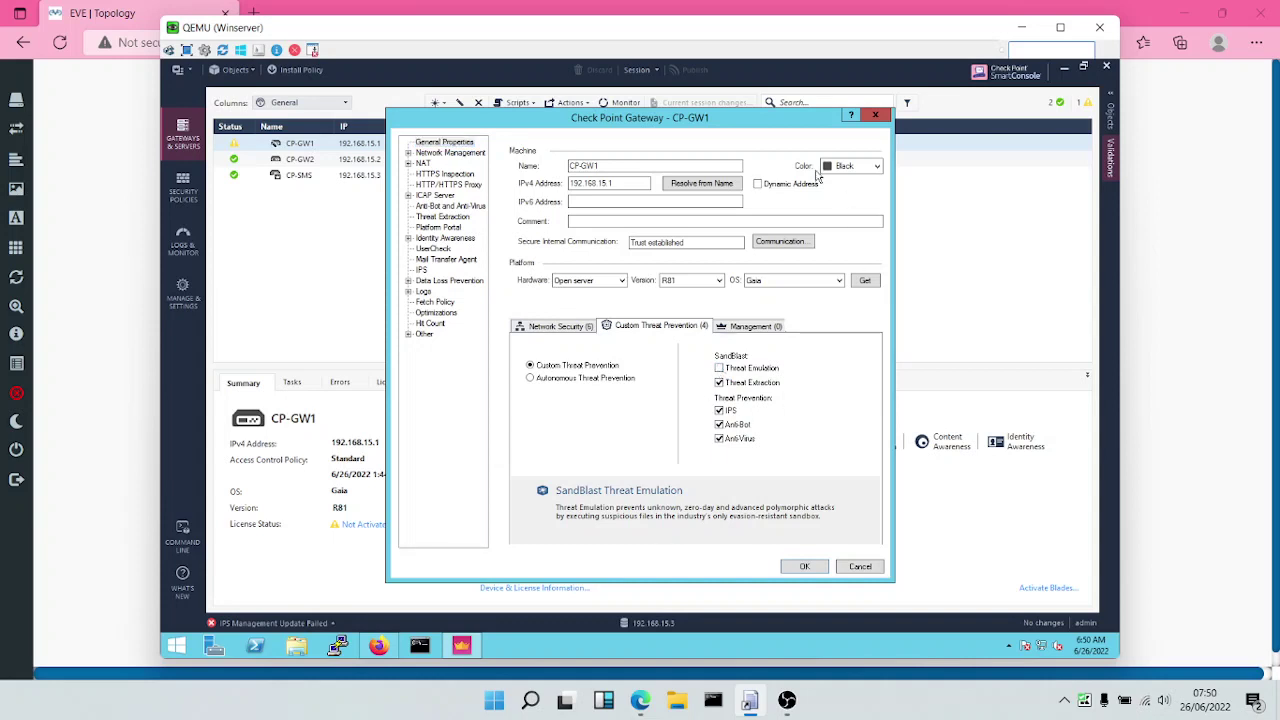
Tick Threat Emulation under SandBlast to launch its First Time Activation wizard.
click(719, 368)
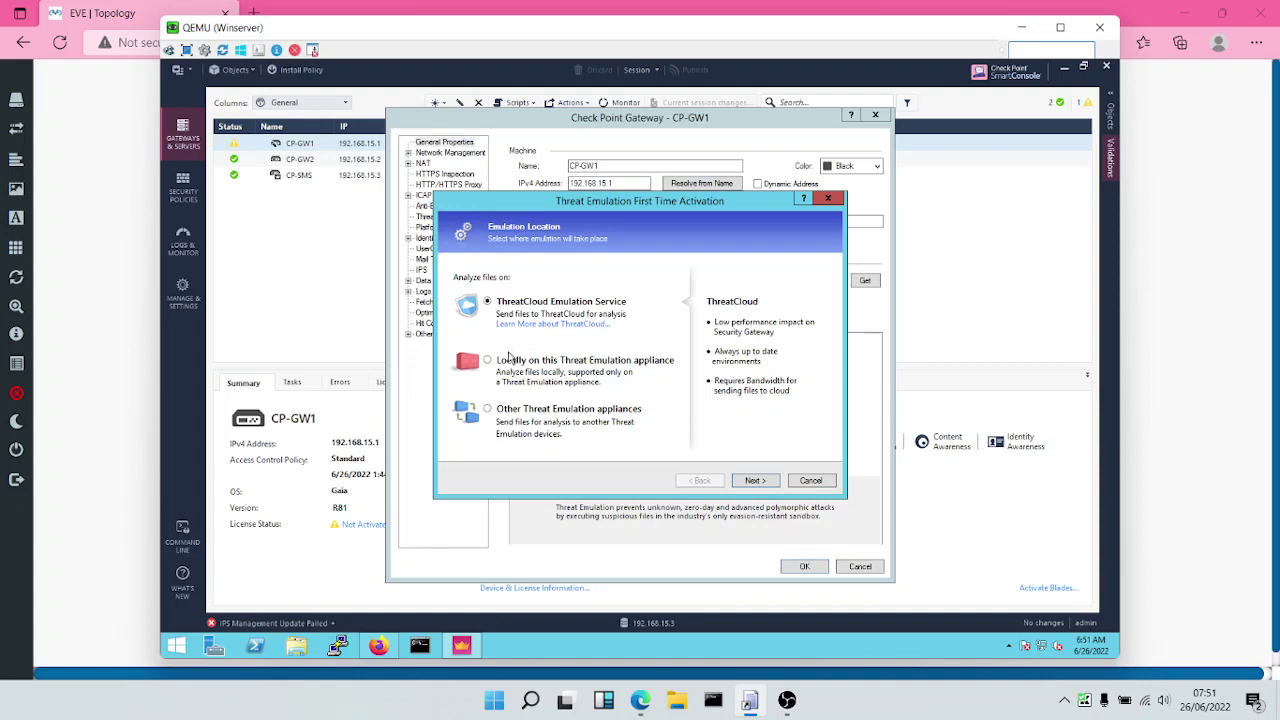
Compare the emulation location options, keep ThreatCloud Emulation Service, and advance to Compatibility.
click(506, 366)
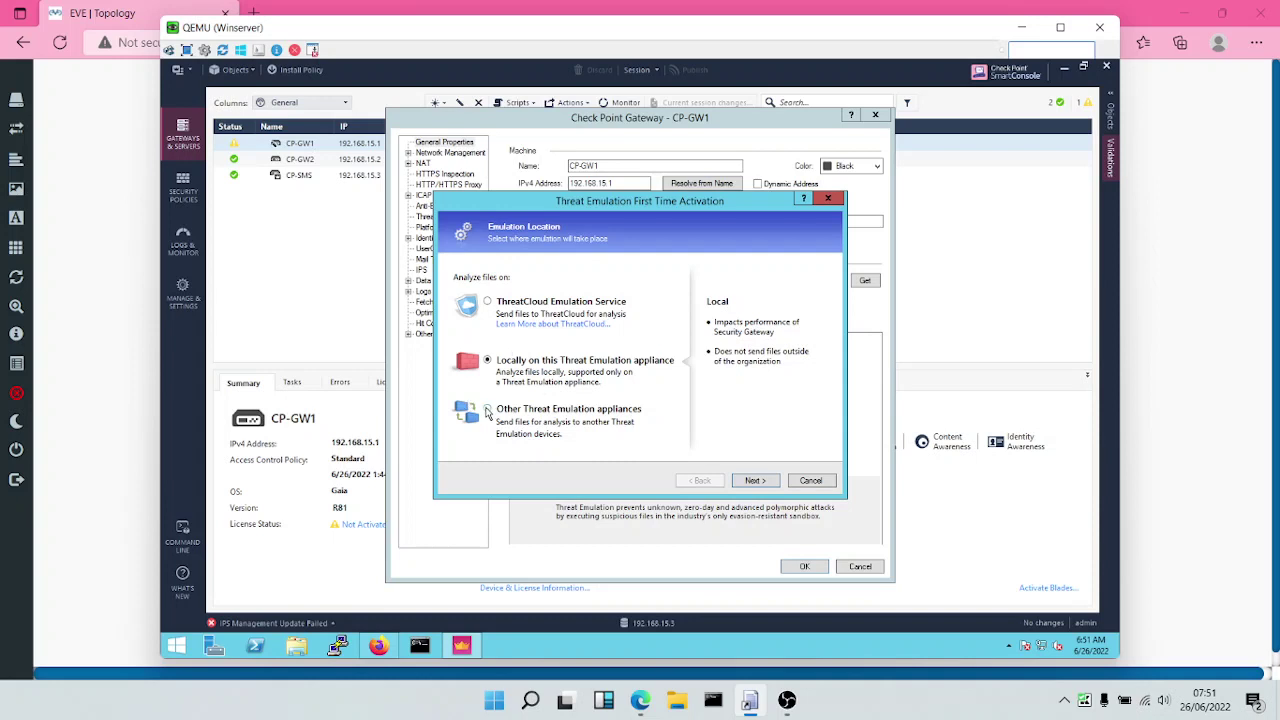
click(488, 410)
click(503, 305)
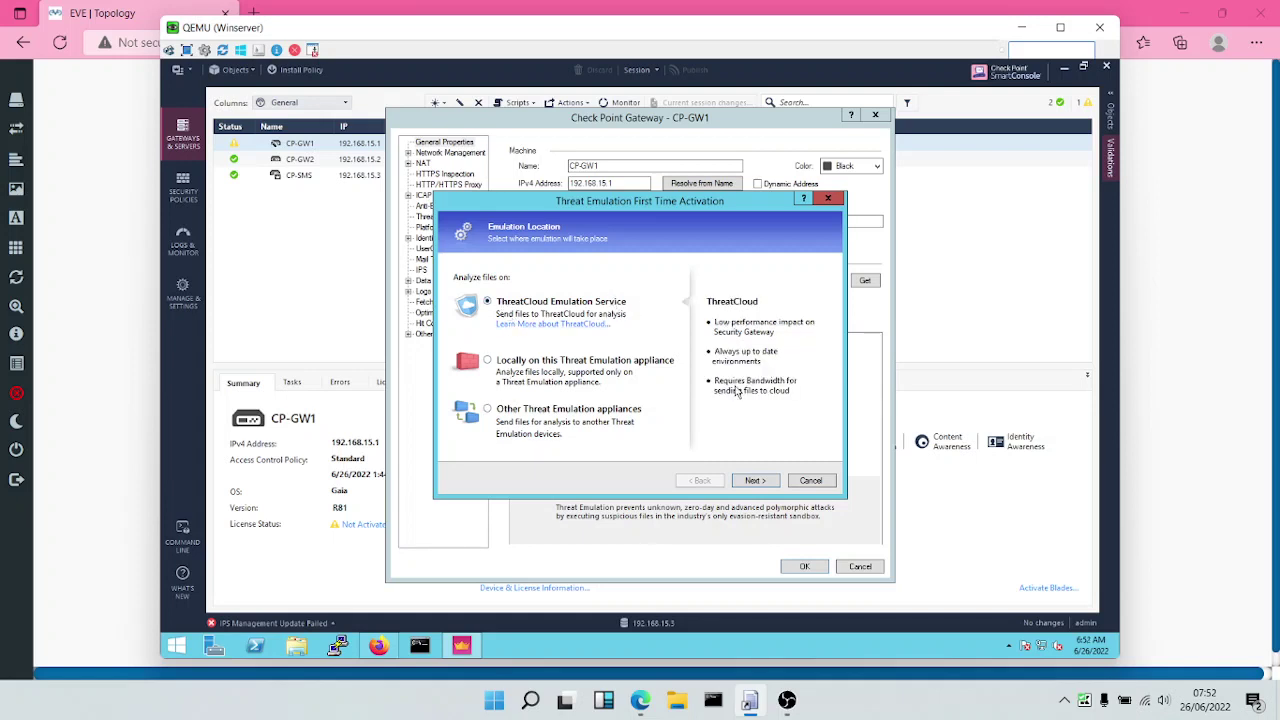
click(755, 482)
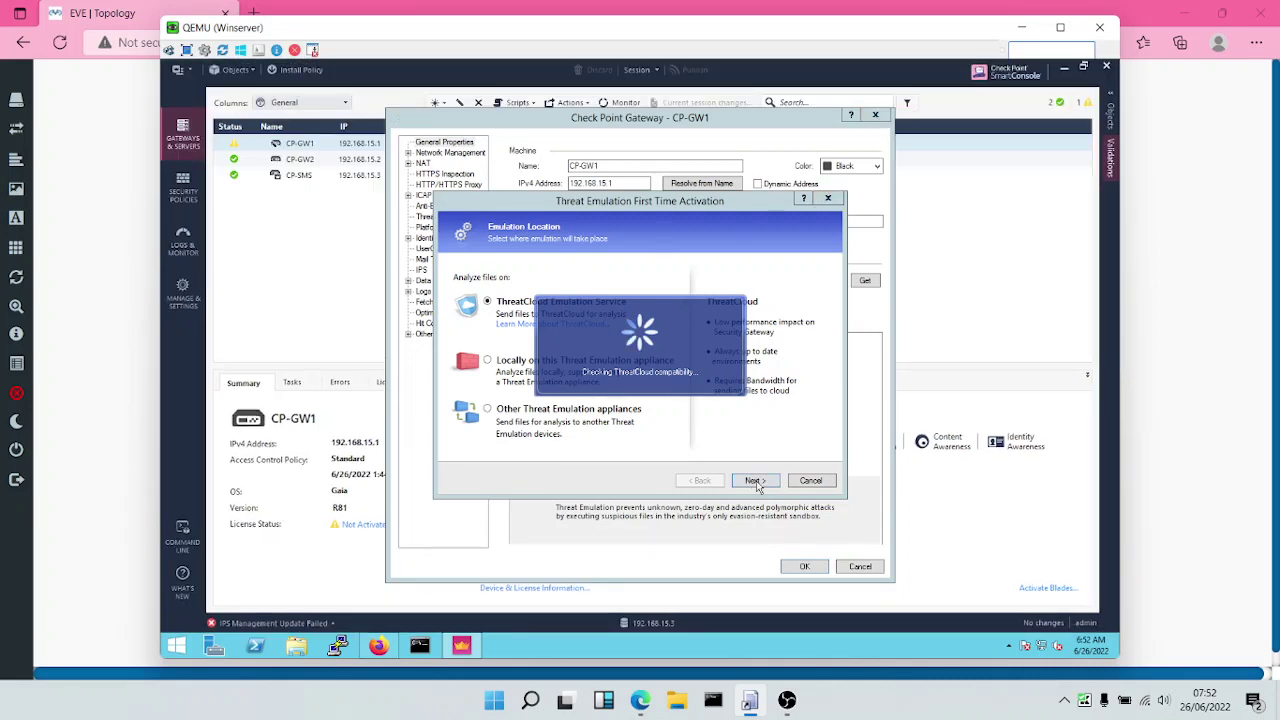
click(755, 481)
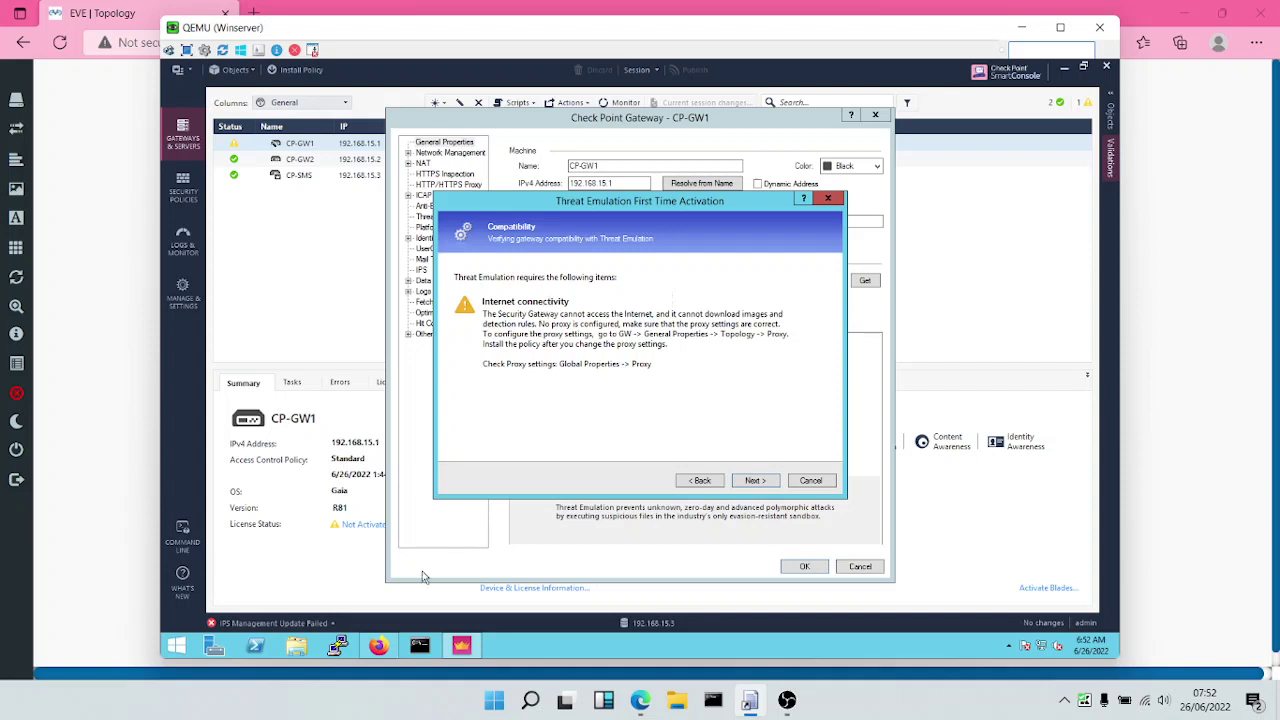
Run ping 8.8.8.8 twice in Command Prompt to confirm Internet connectivity.
click(419, 647)
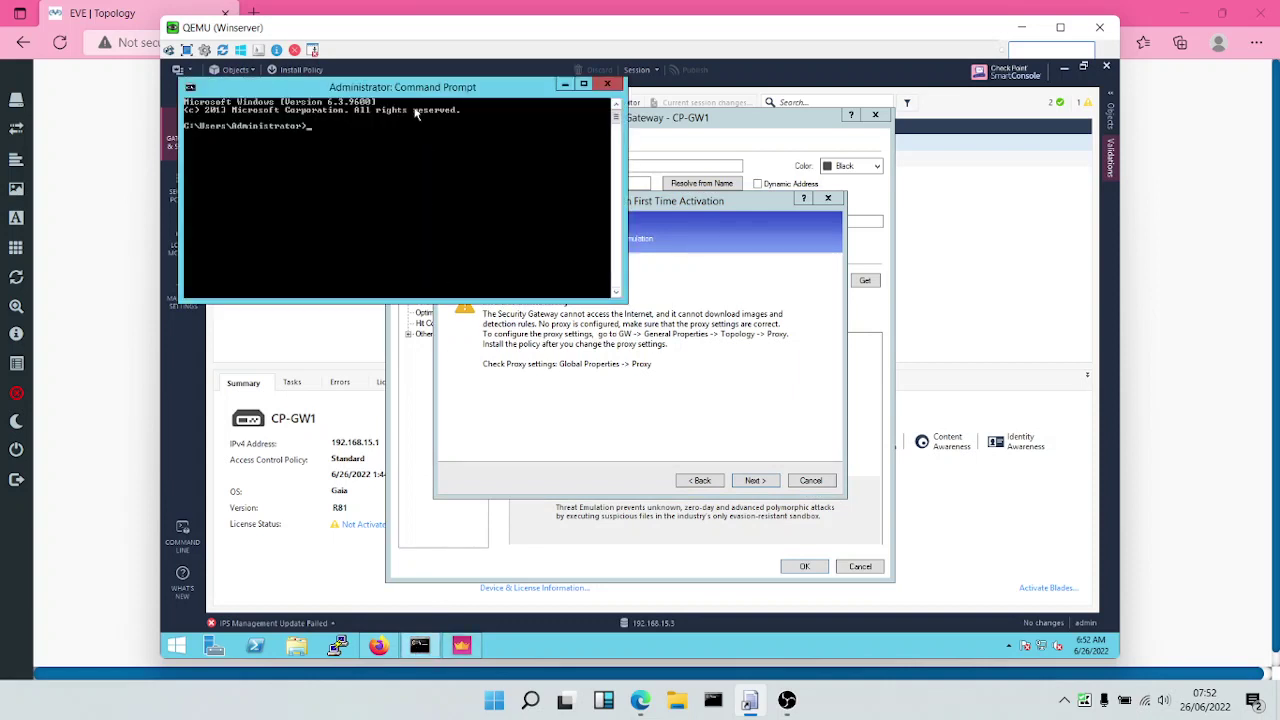
text(ping 8.8.8.8)
key(Return)
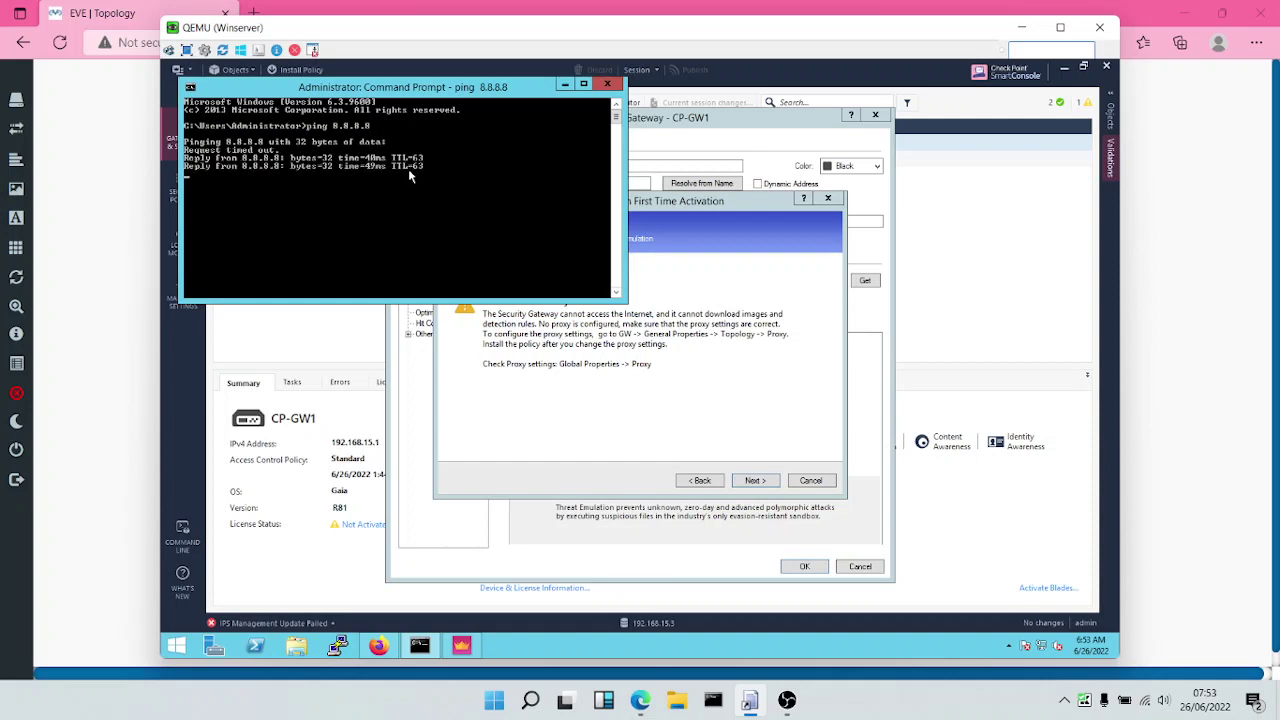
key(Up)
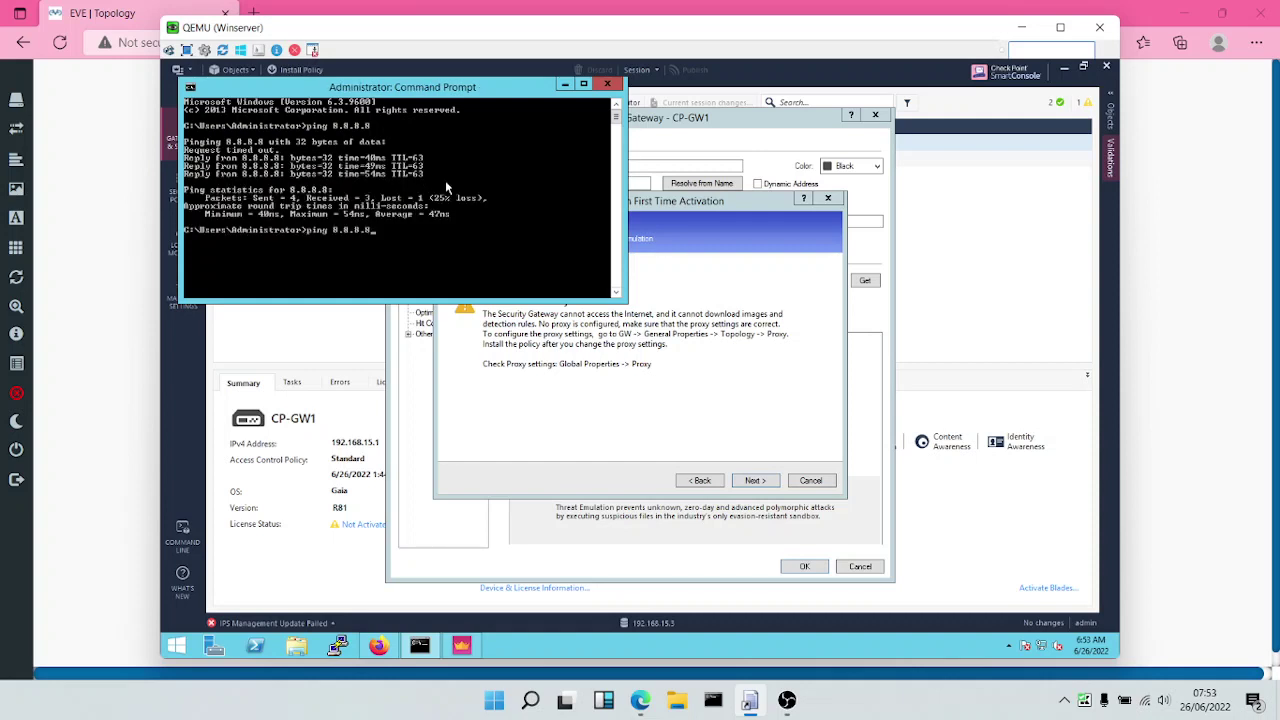
key(Return)
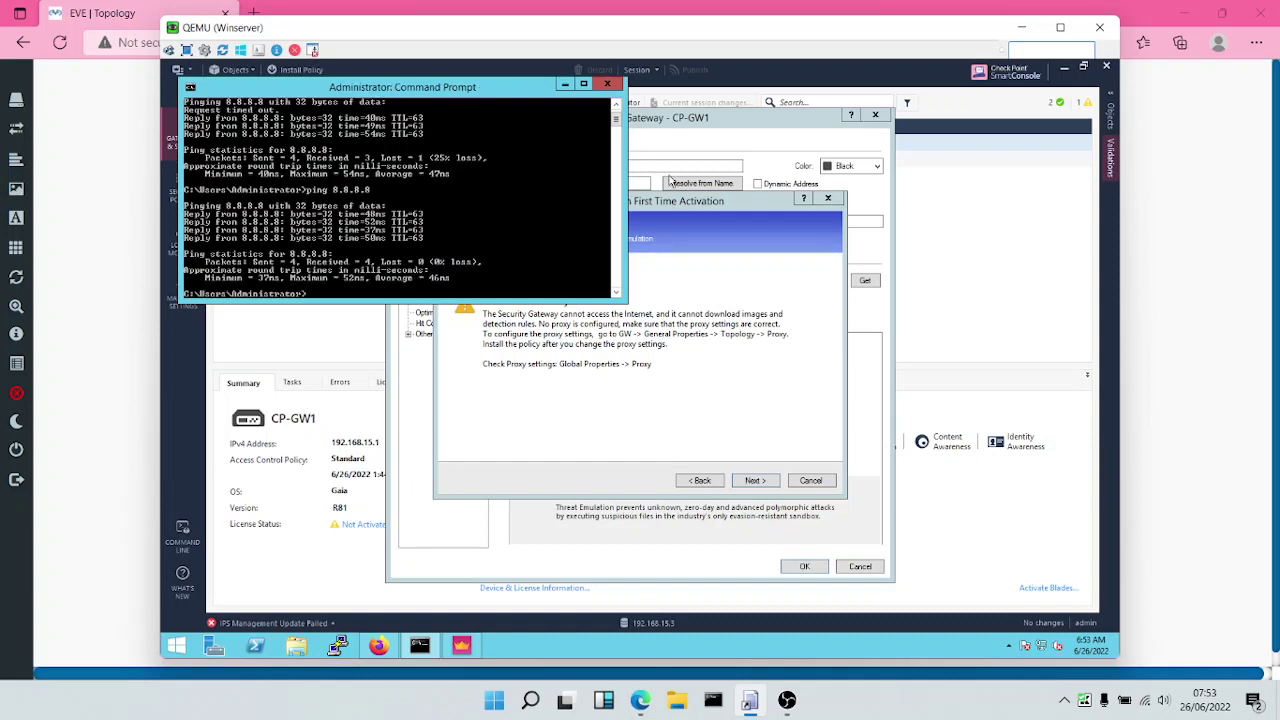
click(692, 246)
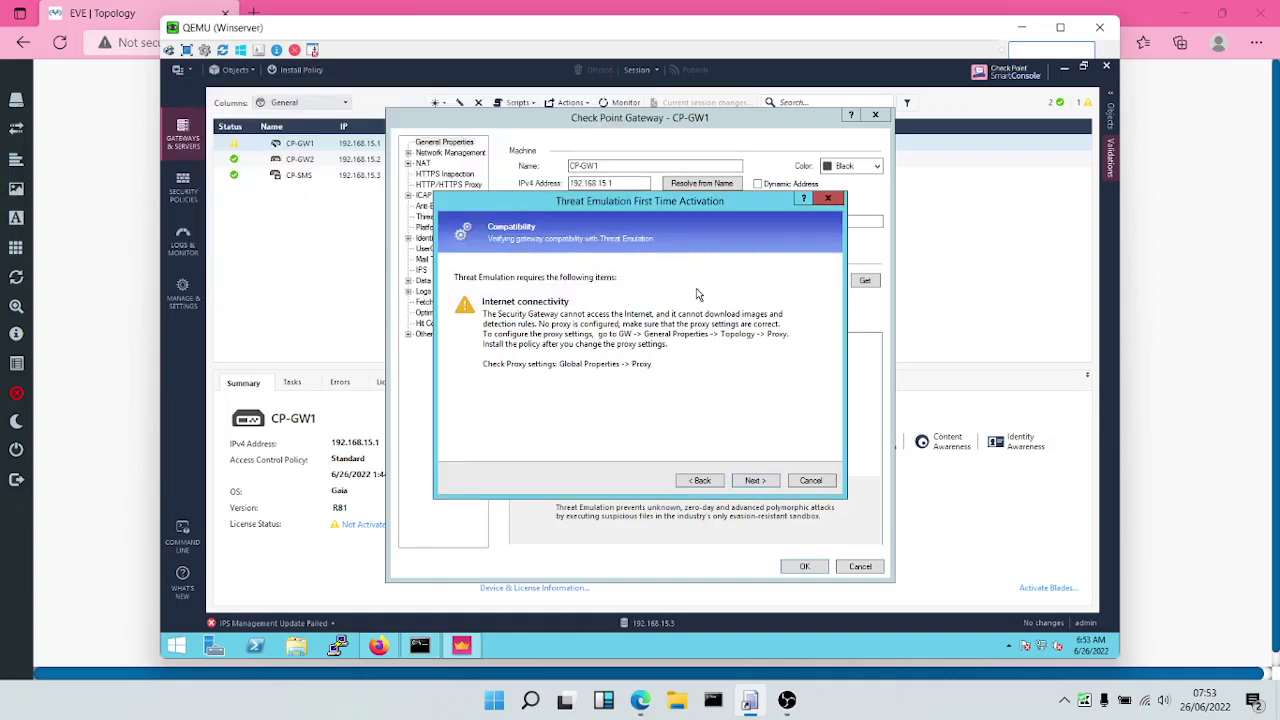
Complete the wizard past Compatibility with Threat Extraction kept on, emulating in the Cloud.
click(755, 481)
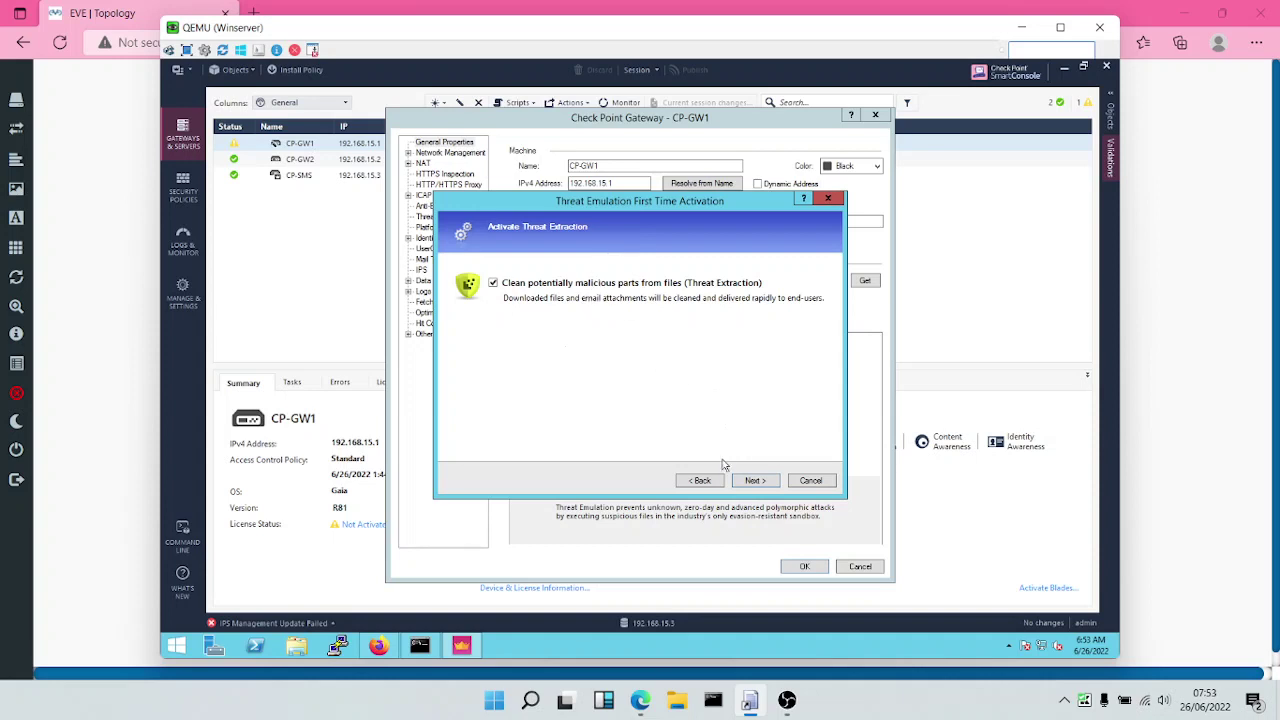
click(756, 483)
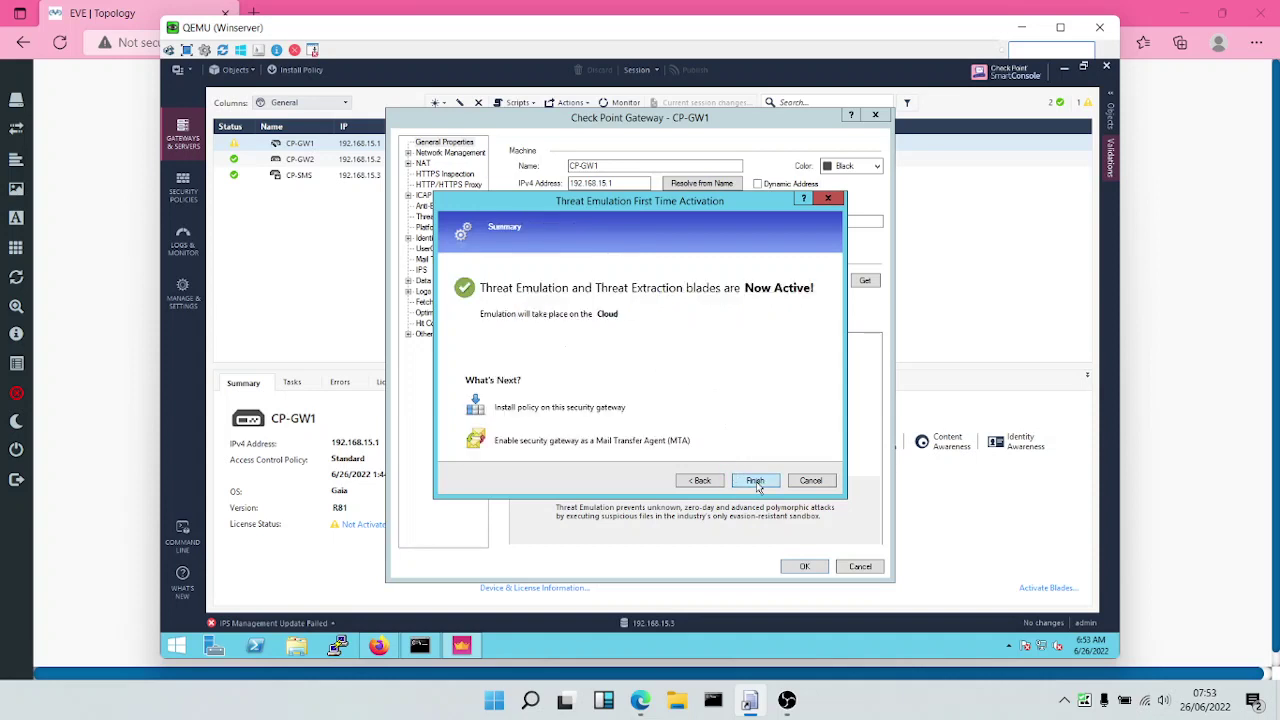
click(755, 481)
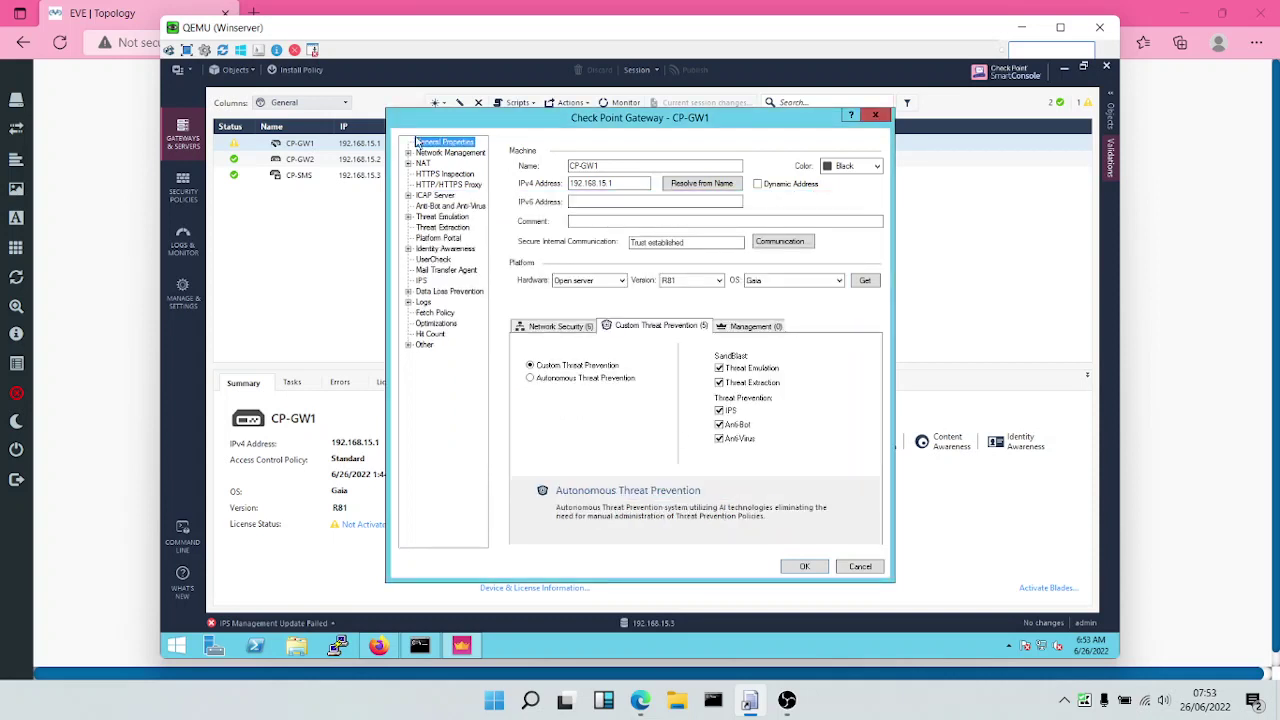
Browse CP-GW1's Threat Extraction settings and open Threat Emulation's Advanced page.
click(436, 231)
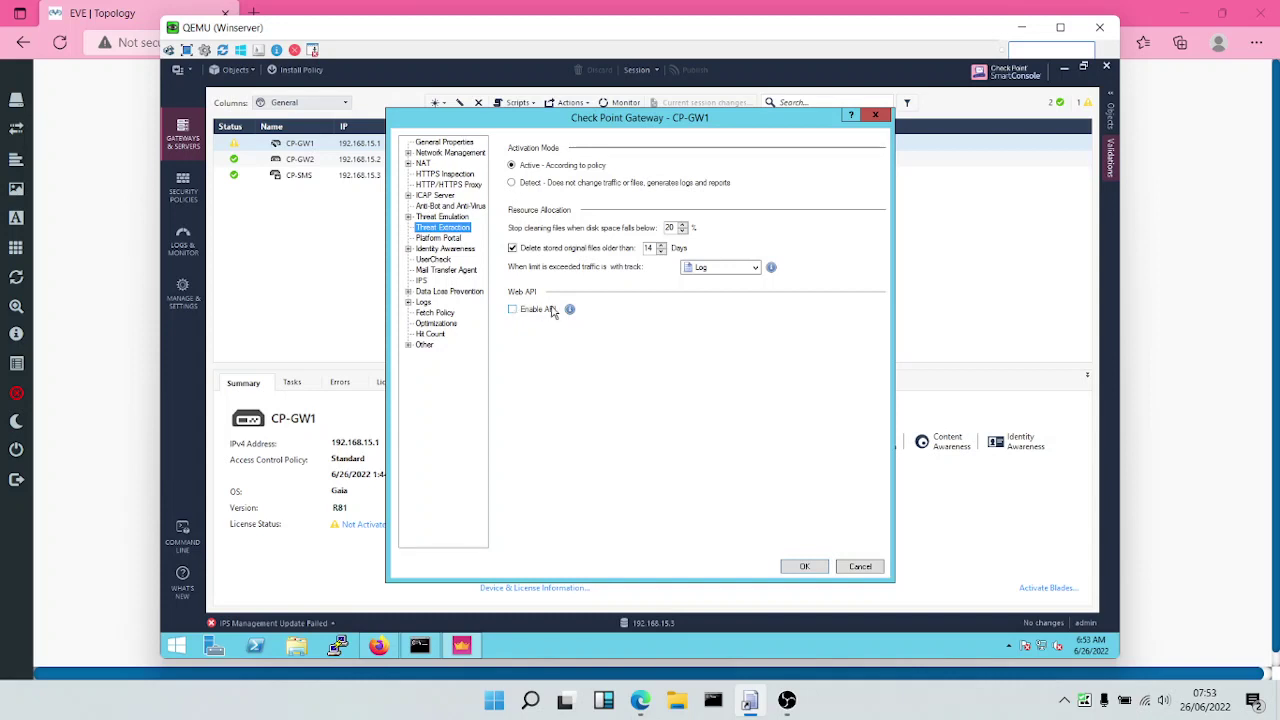
click(436, 219)
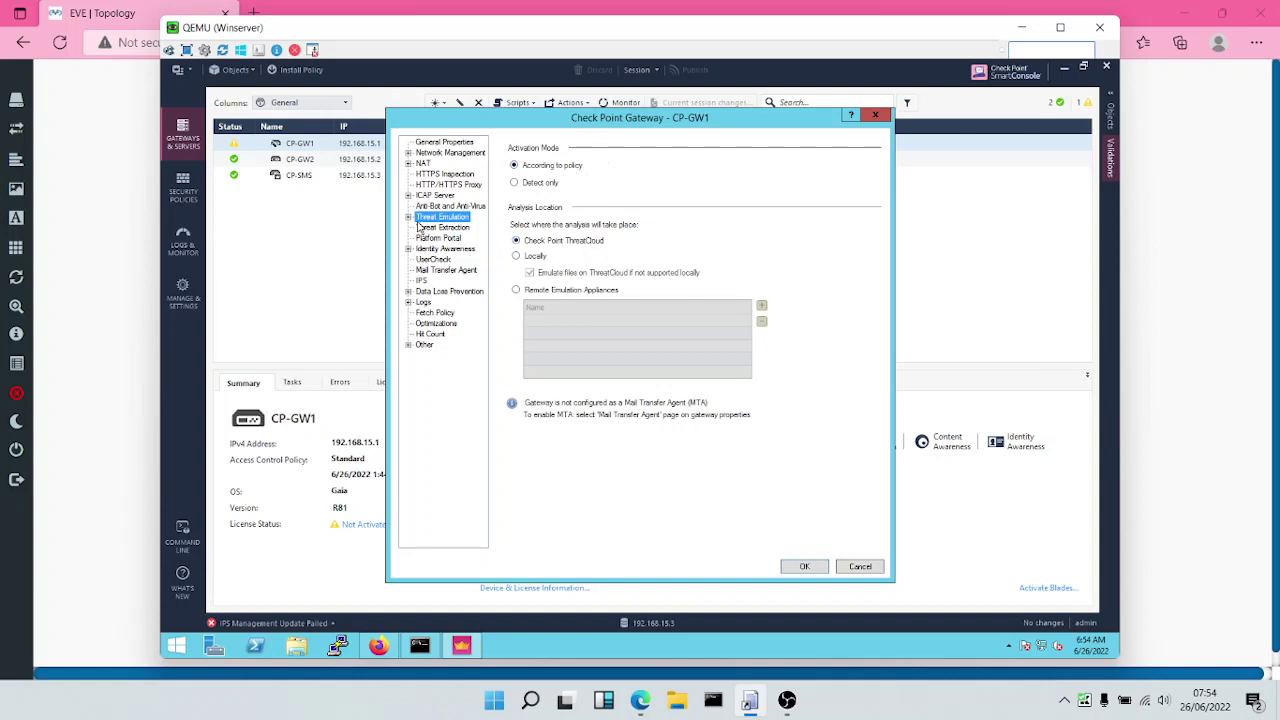
click(414, 220)
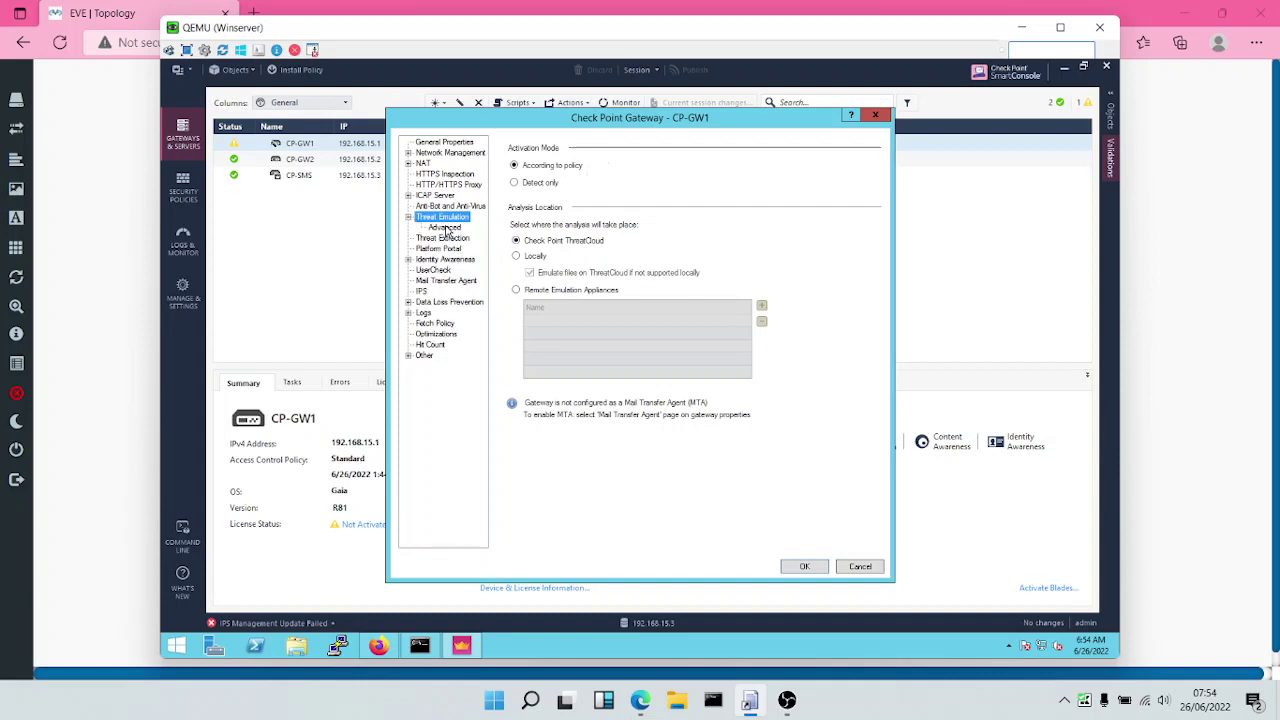
click(445, 228)
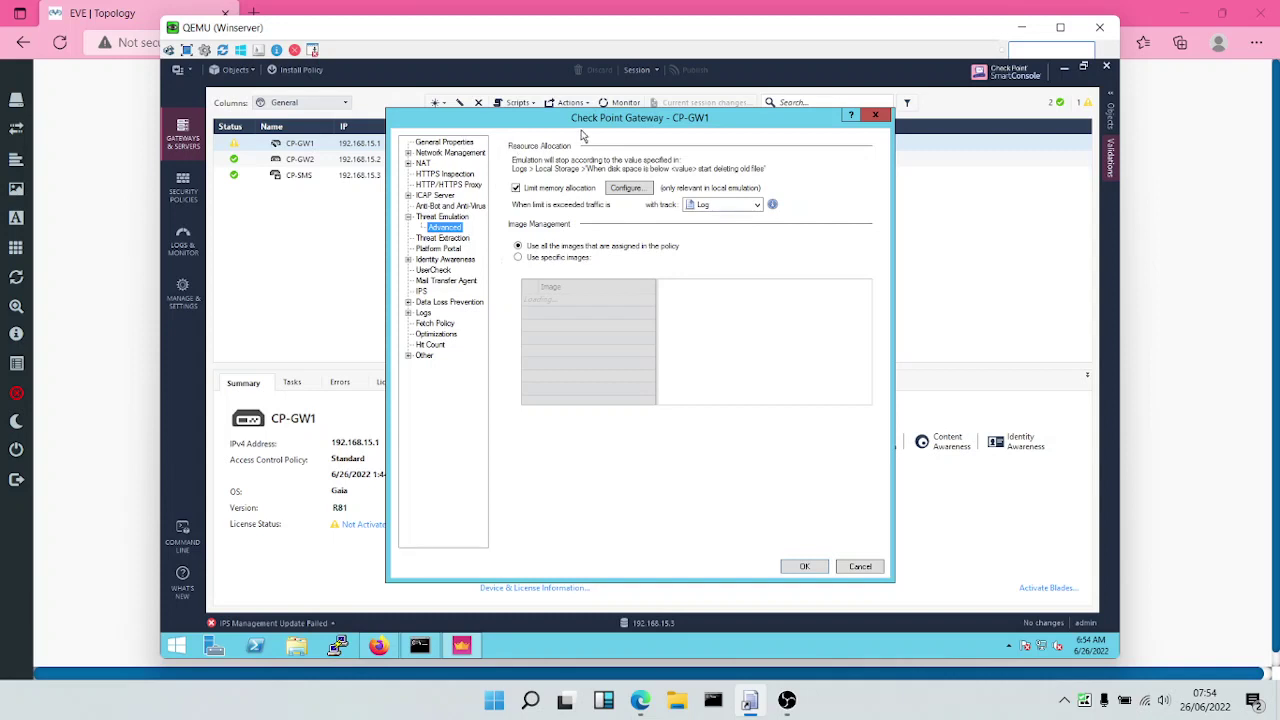
View the 70% of total memory emulation limit, cancel, and confirm the gateway properties.
click(628, 190)
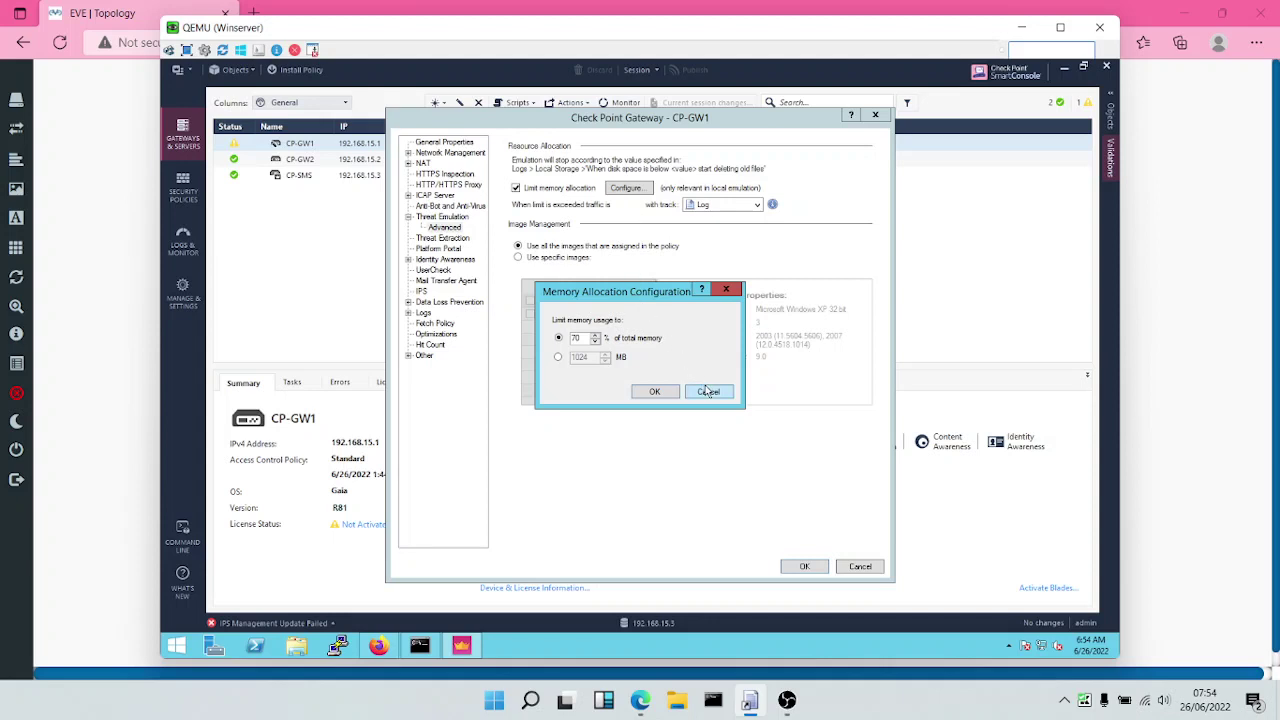
click(708, 392)
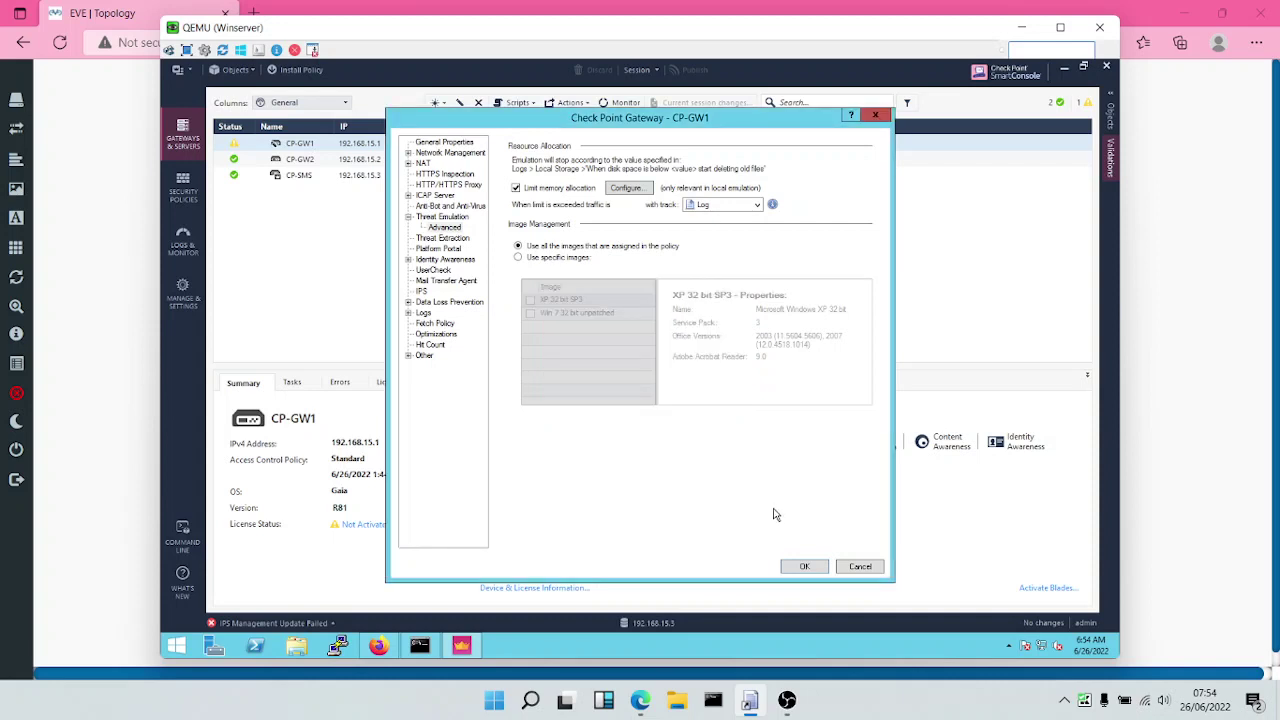
click(804, 567)
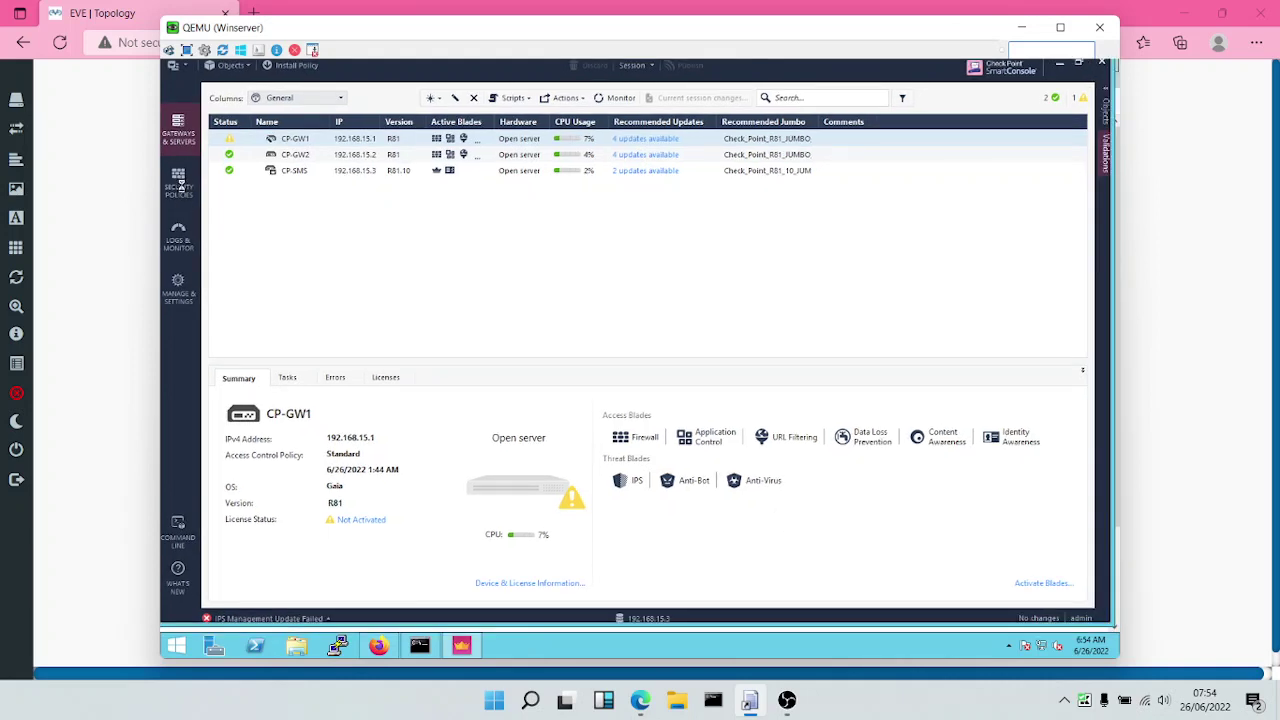
click(180, 186)
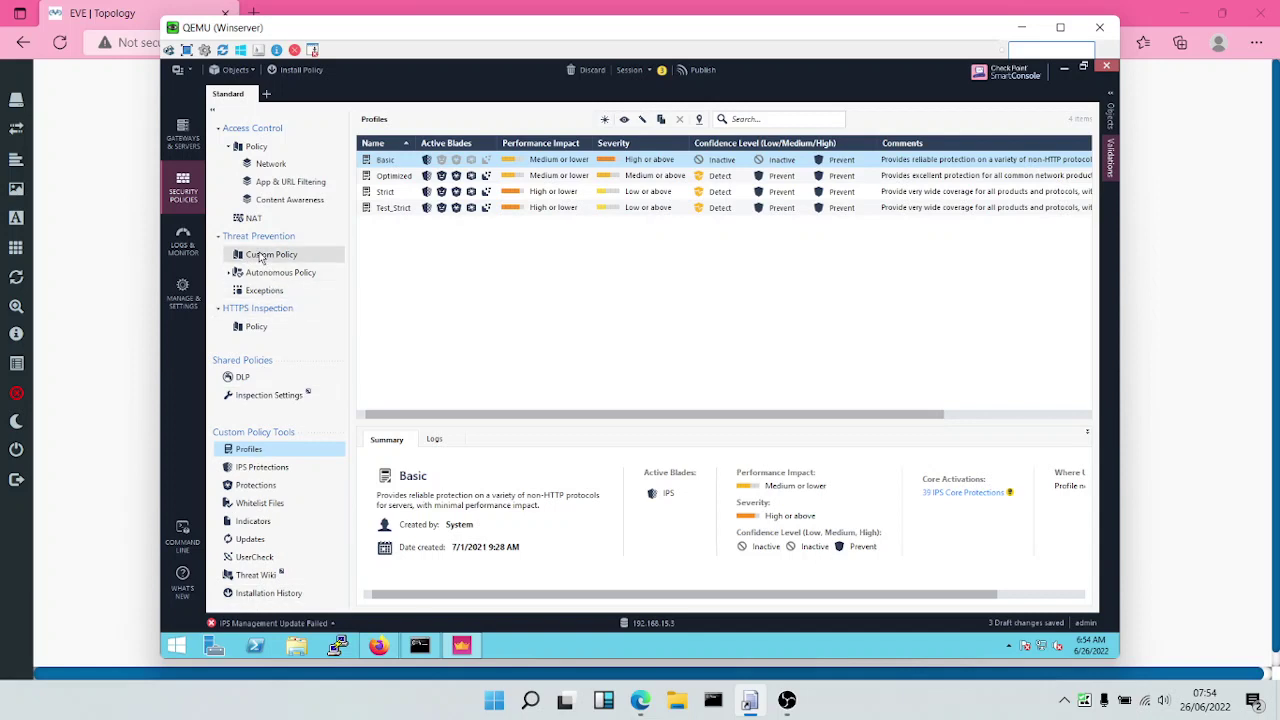
click(261, 256)
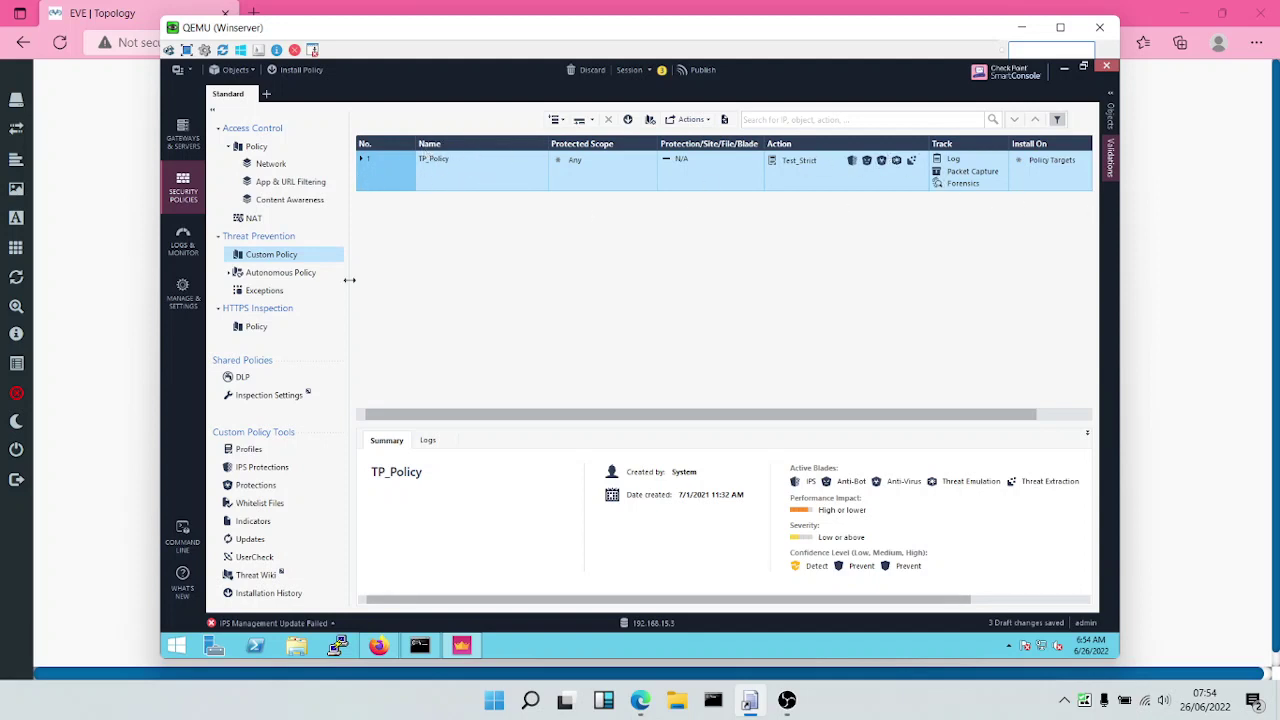
click(243, 452)
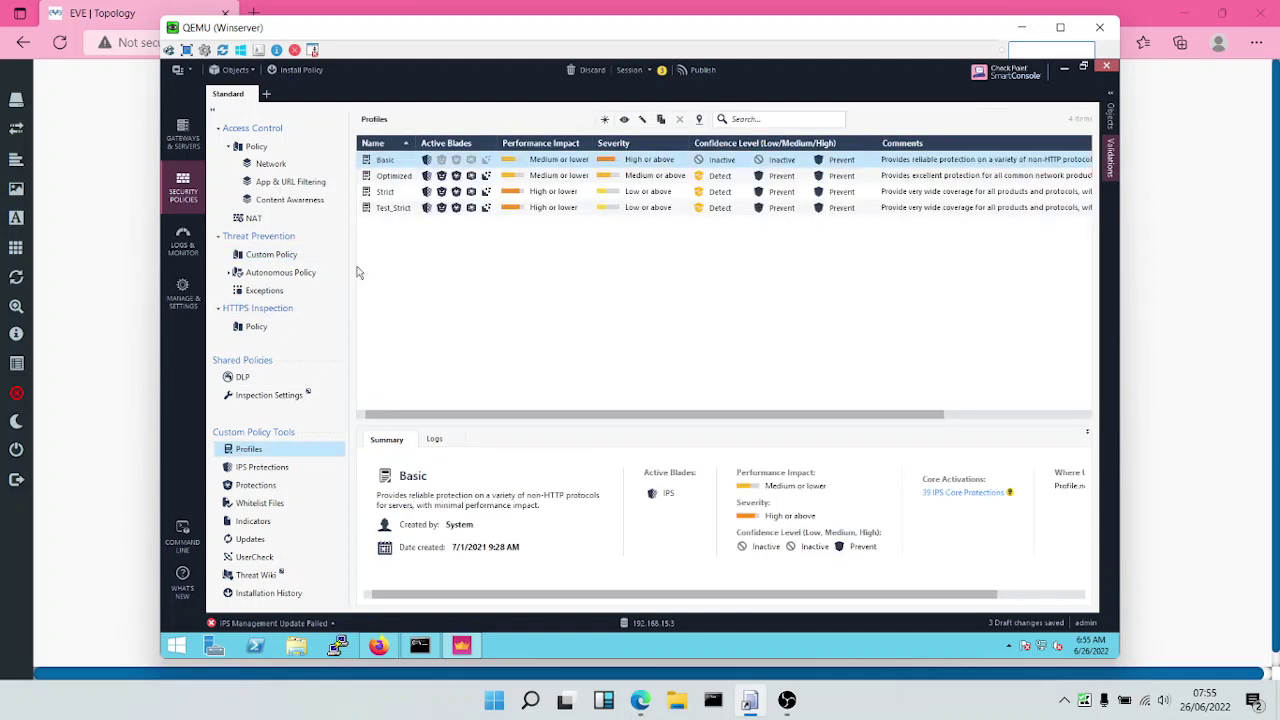
click(391, 208)
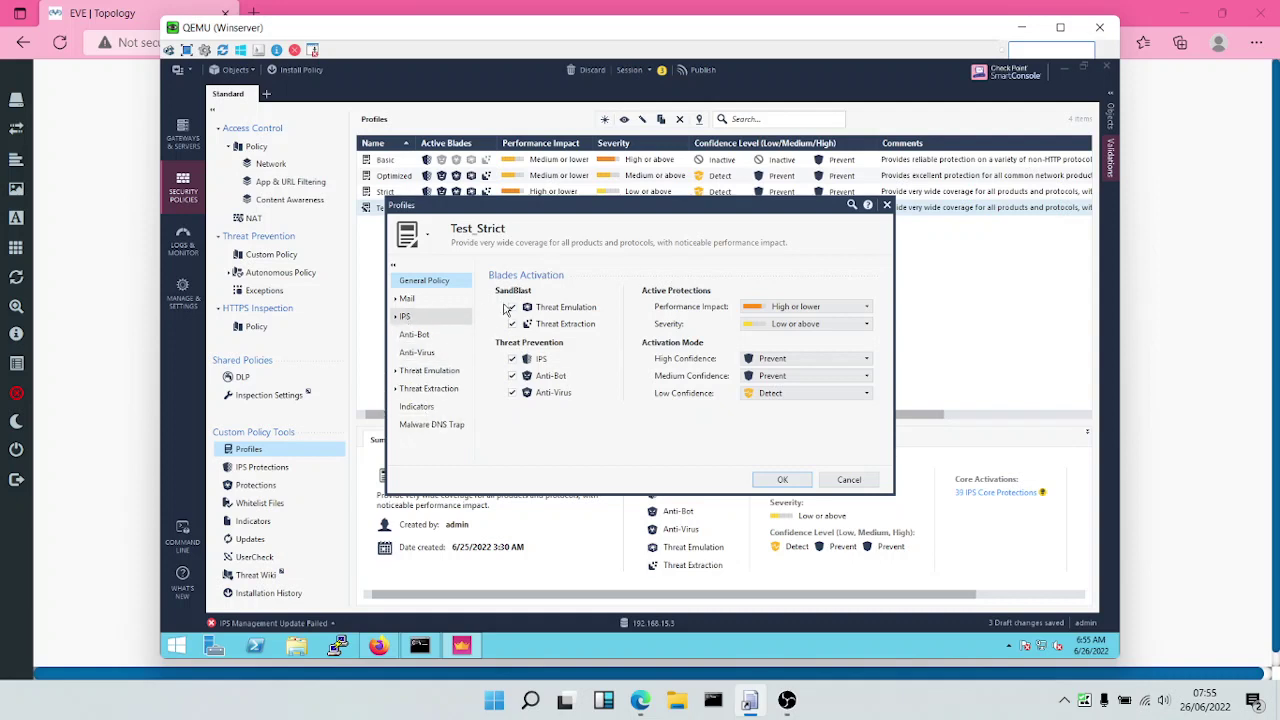
Review Test_Strict's IPS, Anti-Bot and Anti-Virus pages, then open Threat Emulation General.
click(405, 316)
click(416, 354)
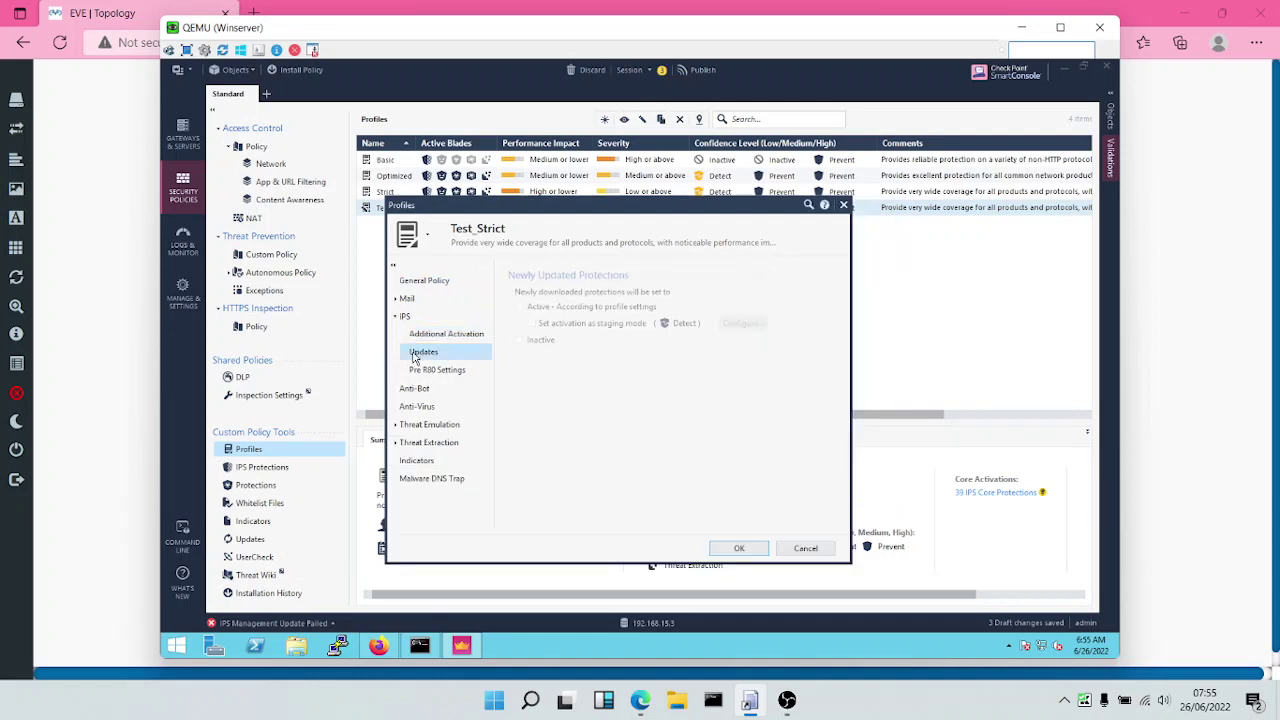
click(415, 390)
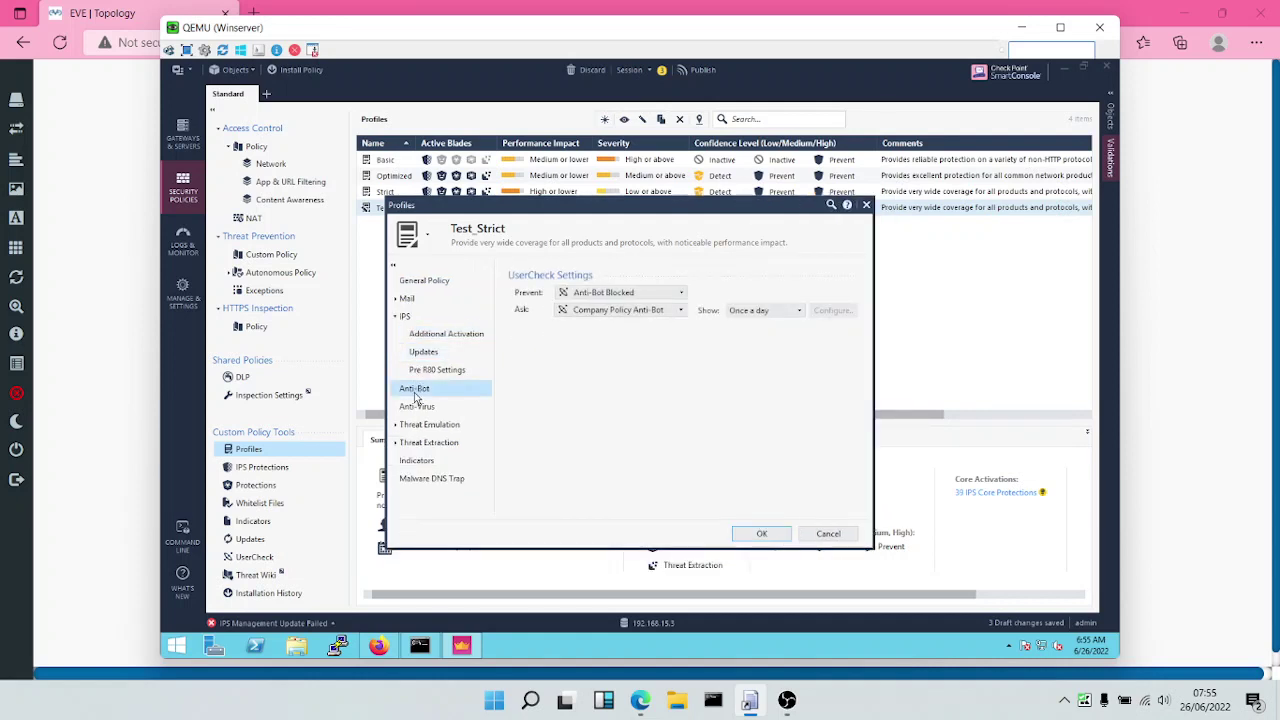
click(426, 407)
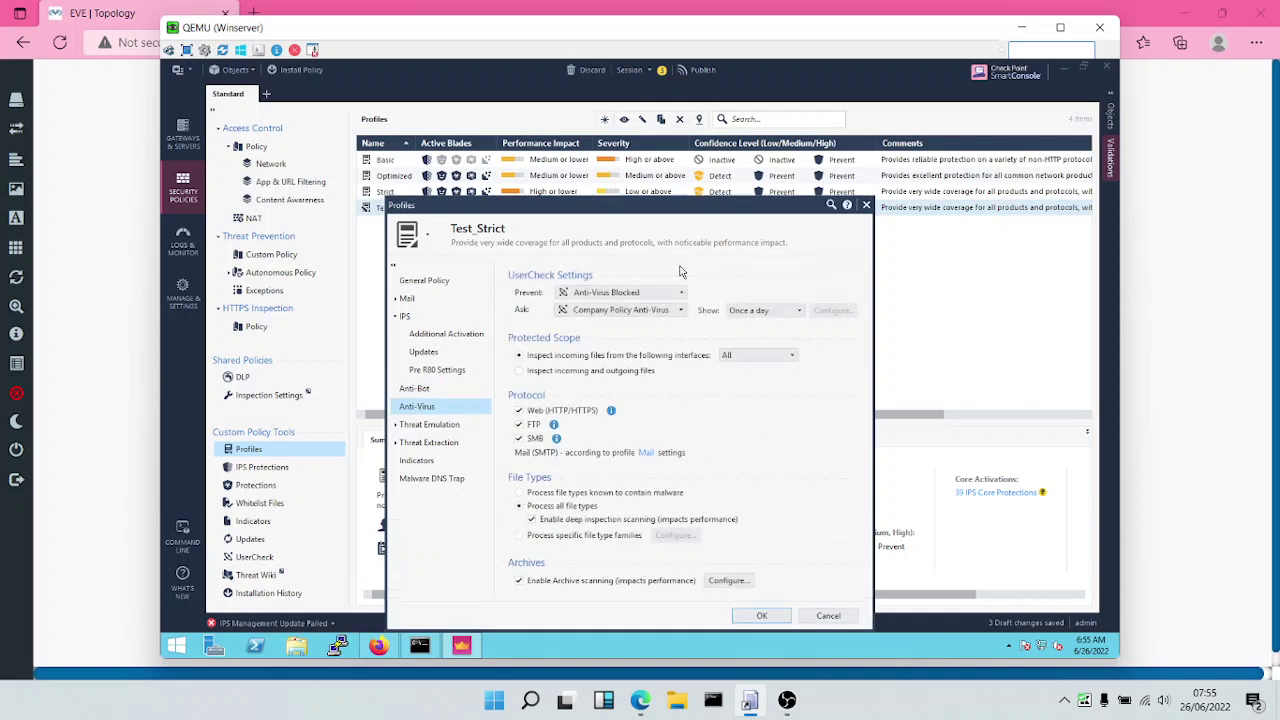
click(396, 427)
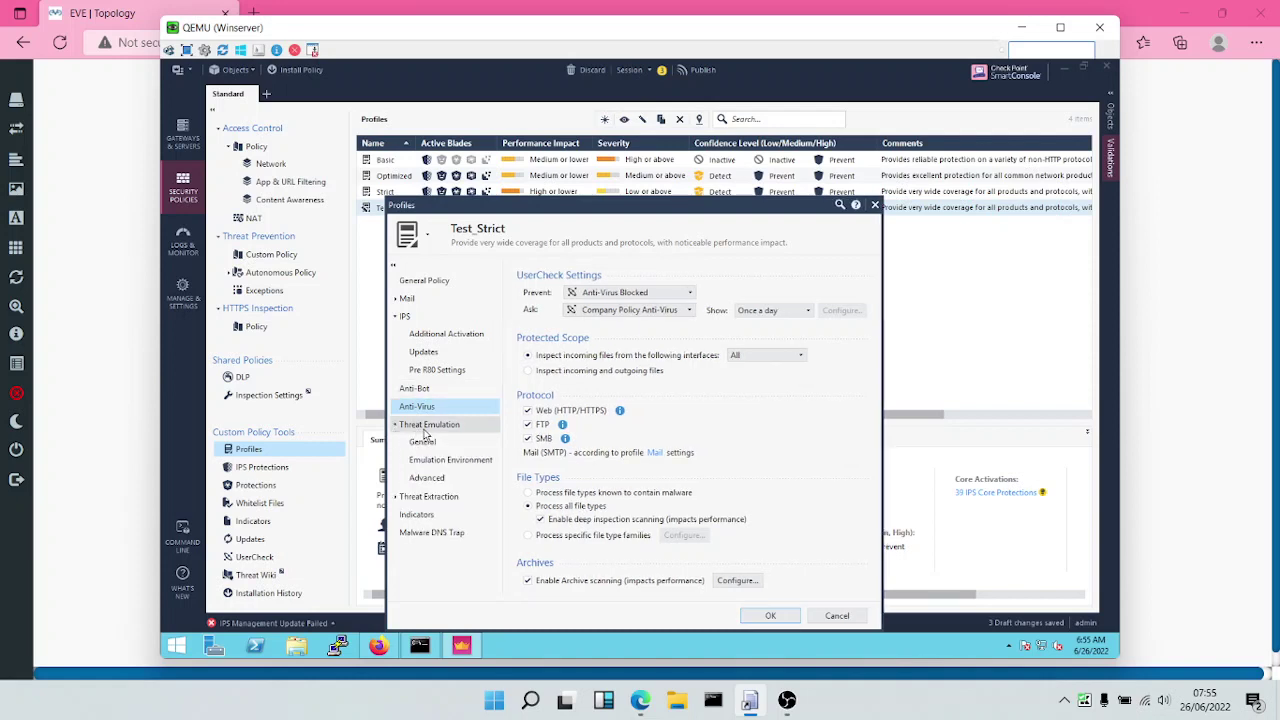
click(424, 436)
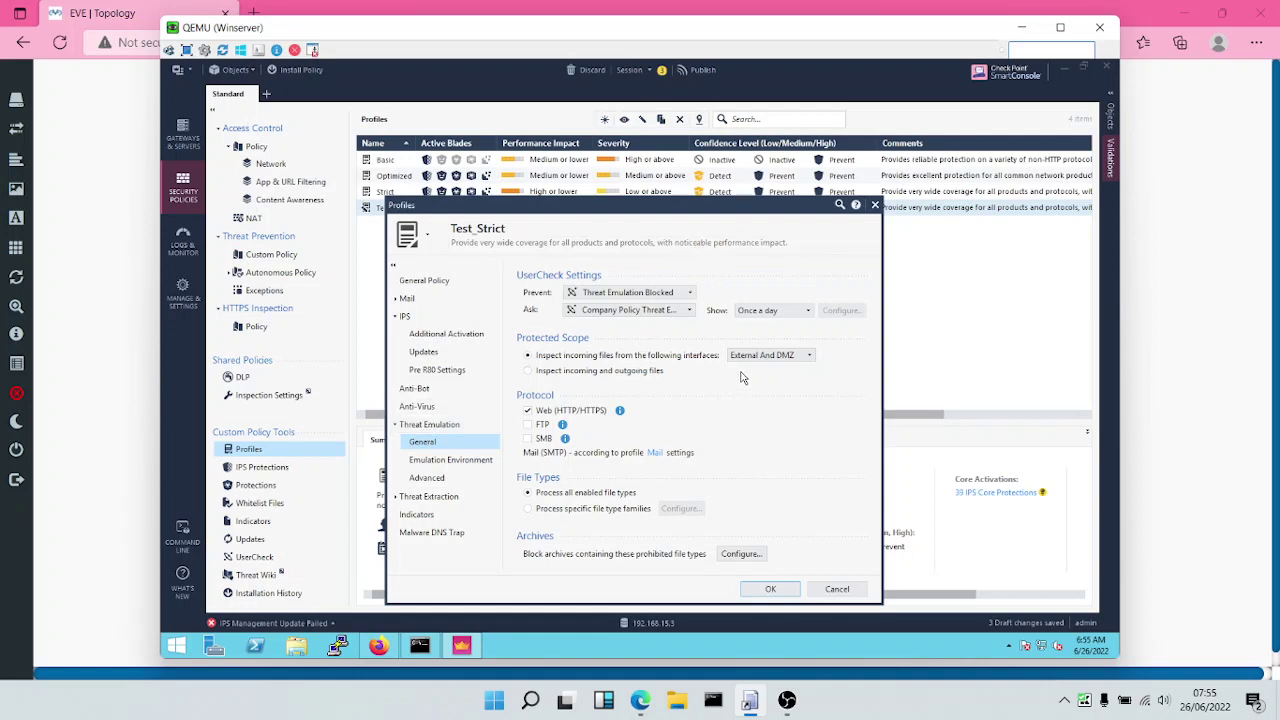
Set emulation to inspect All interfaces with FTP and SMB added, and show supported file types.
click(766, 355)
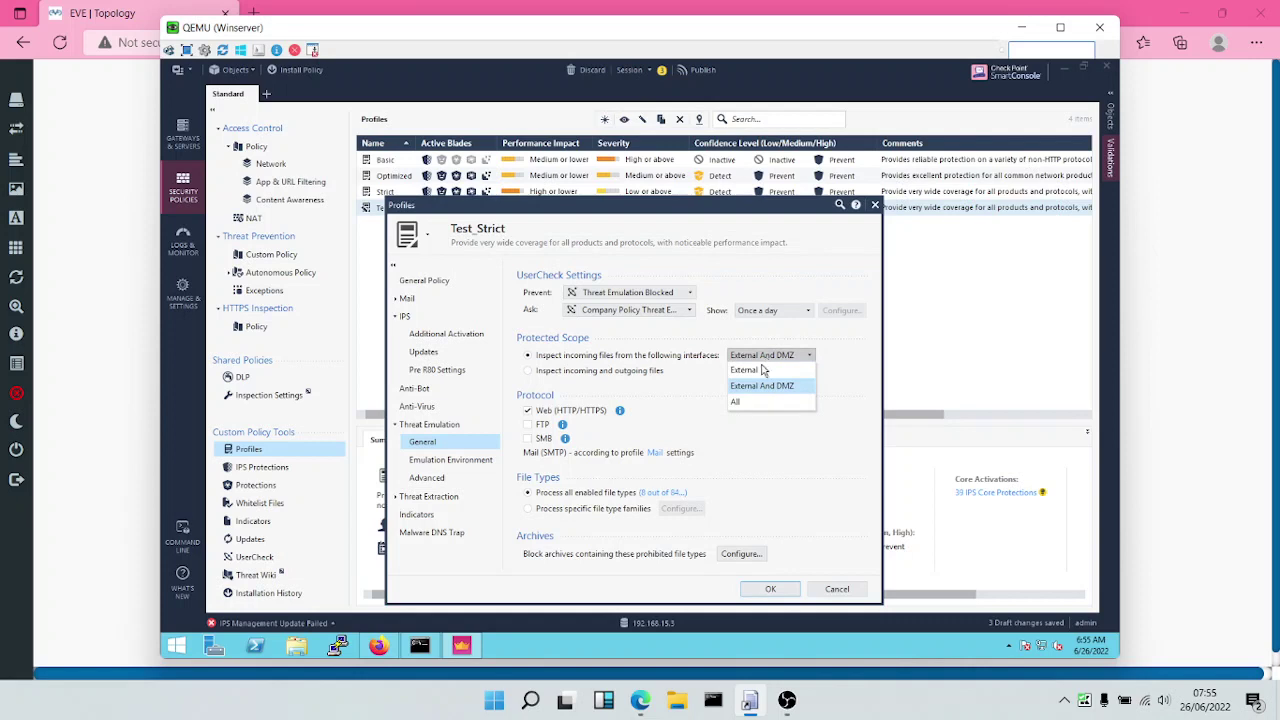
click(745, 403)
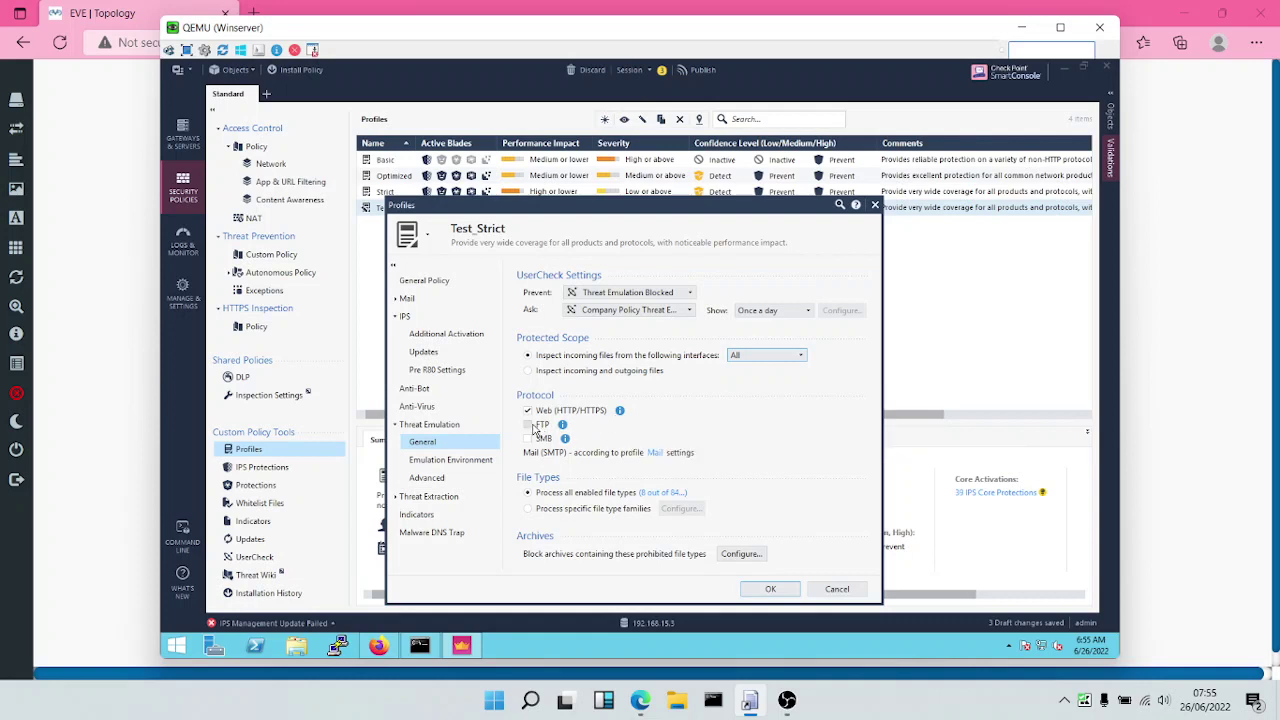
click(533, 426)
click(533, 439)
click(660, 496)
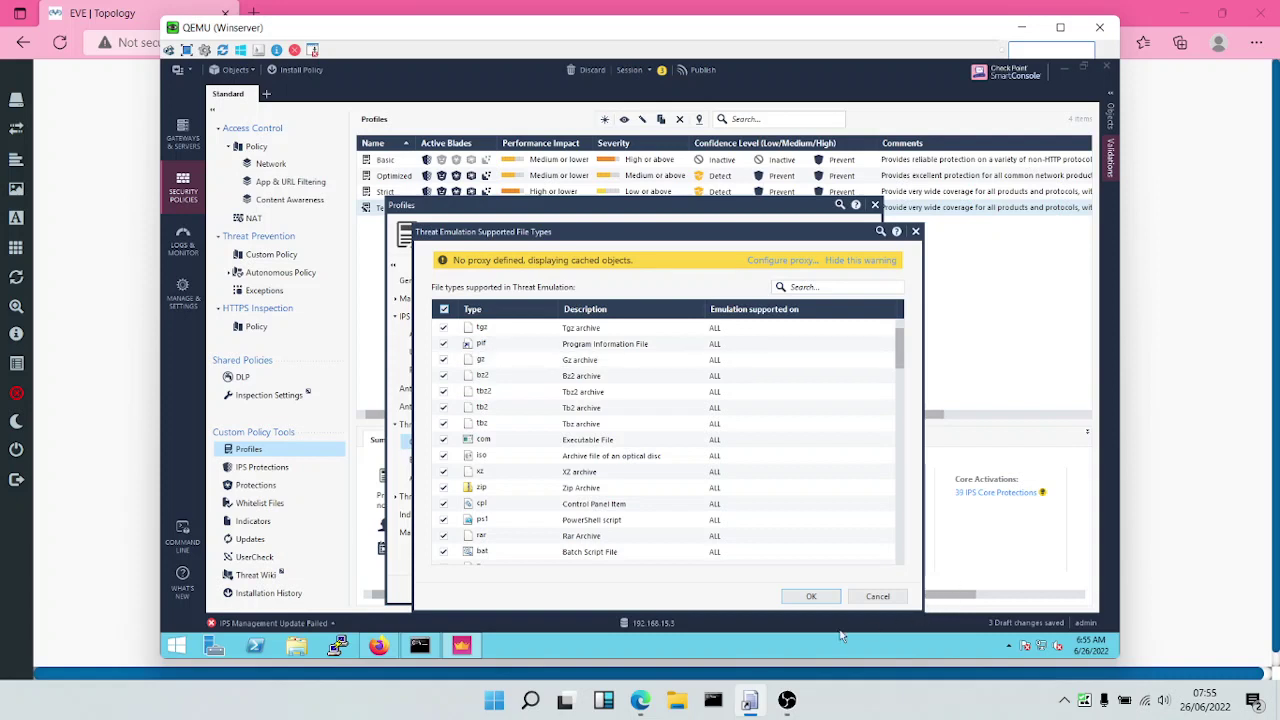
Accept all 84 emulation file types, then prohibit bat (MS-DOS batch file) inside archives.
click(813, 597)
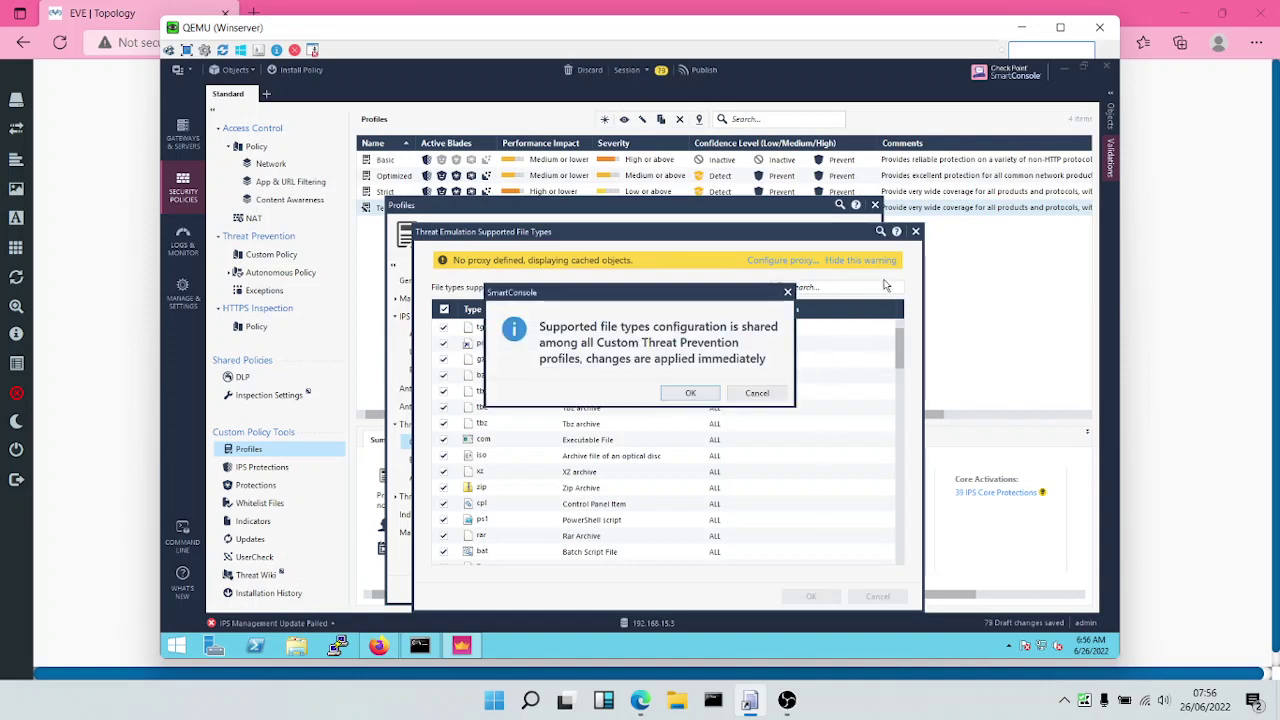
click(704, 394)
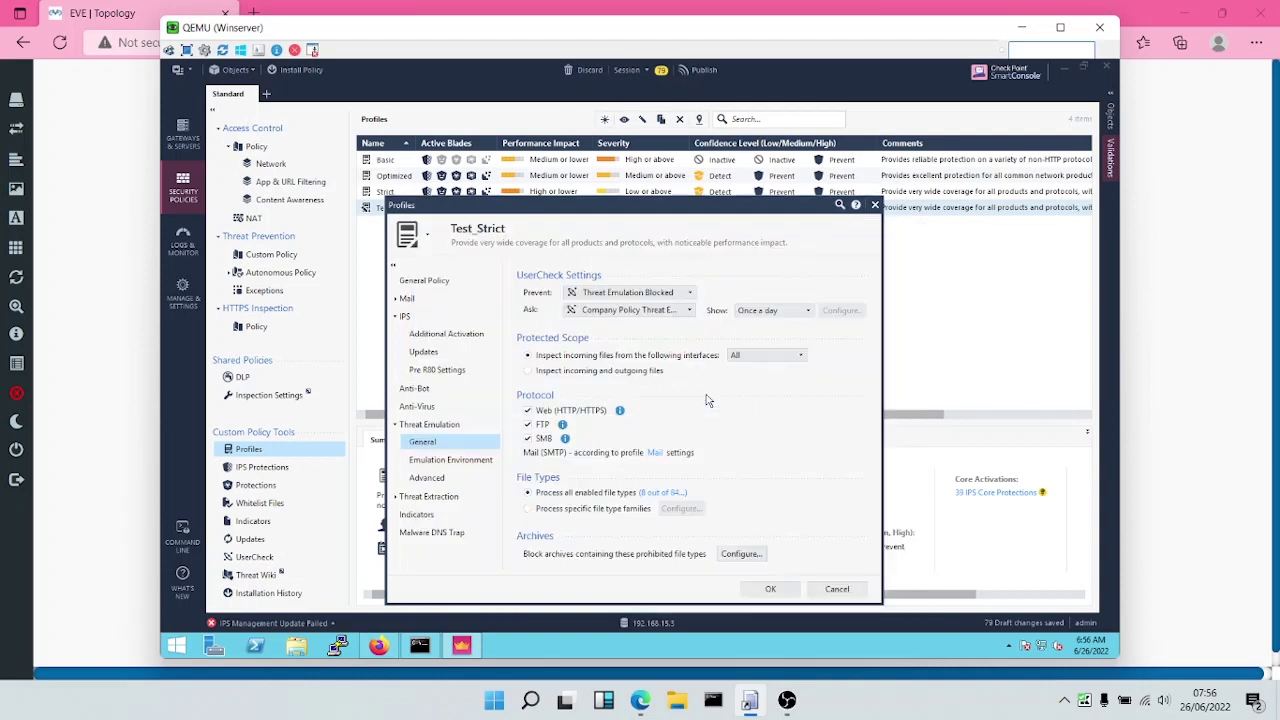
click(740, 555)
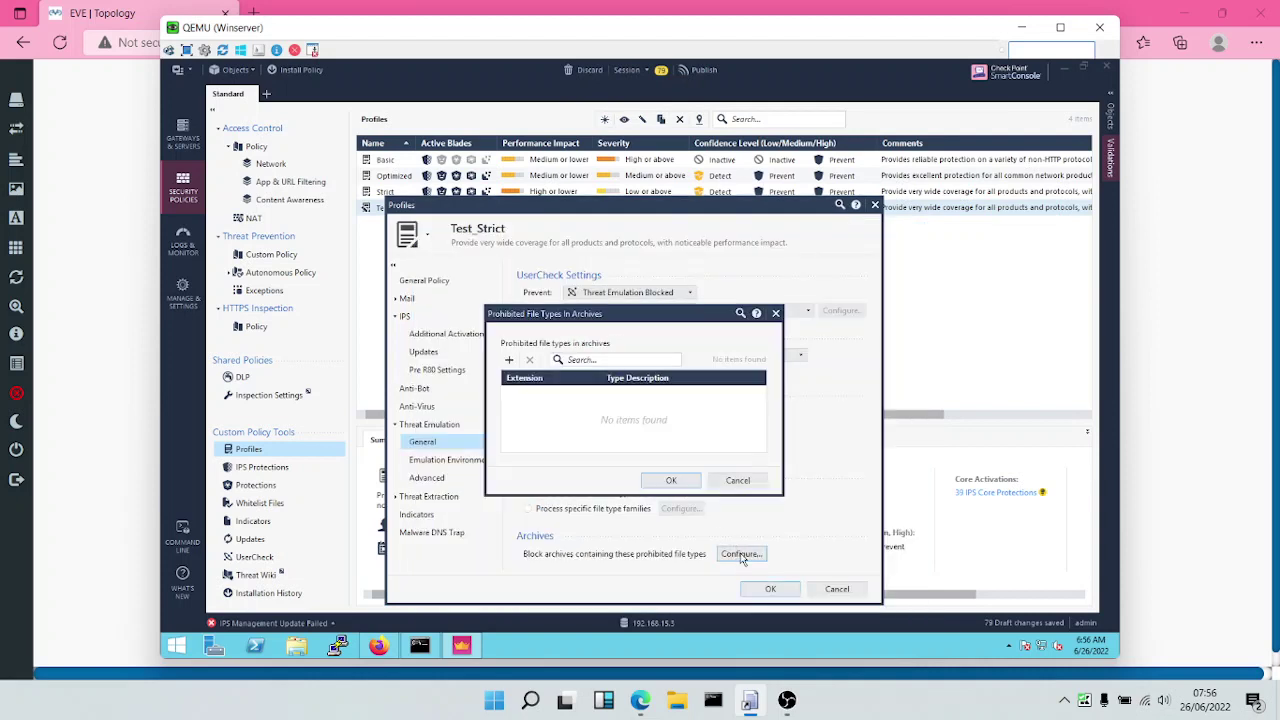
click(509, 359)
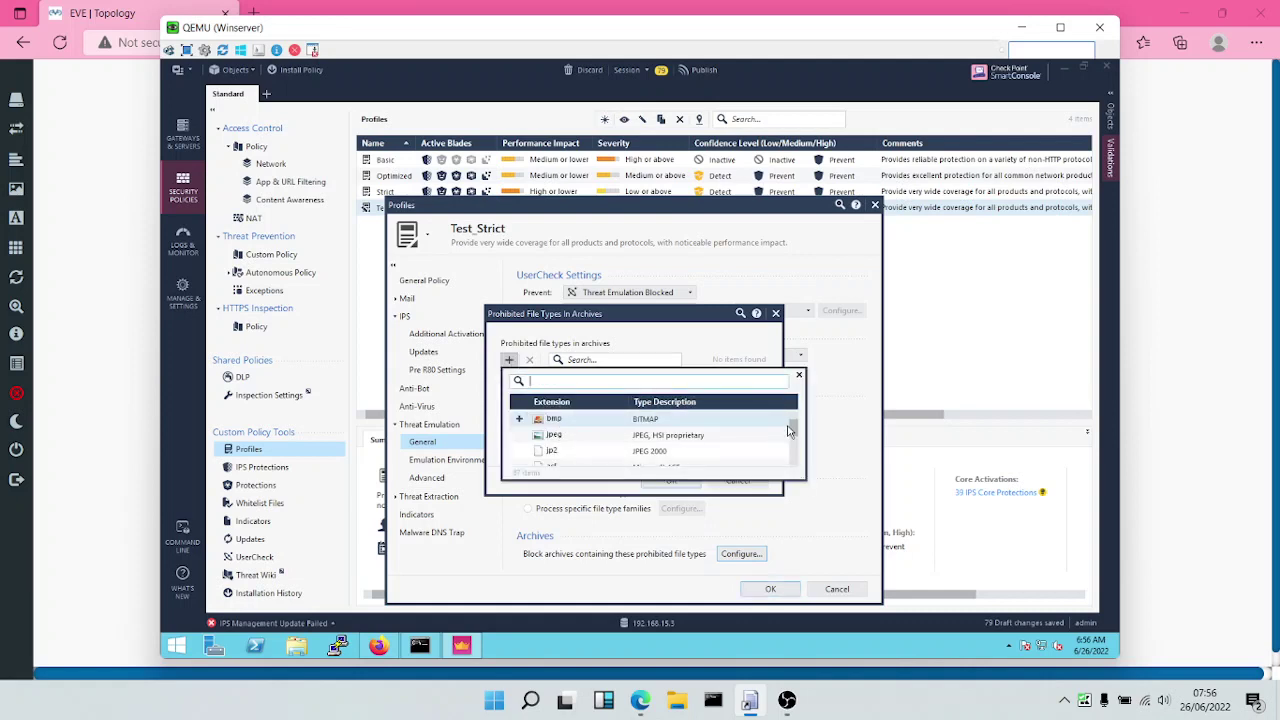
mouse_move(796, 432)
mouse_down()
mouse_move(798, 468)
mouse_move(801, 449)
mouse_up()
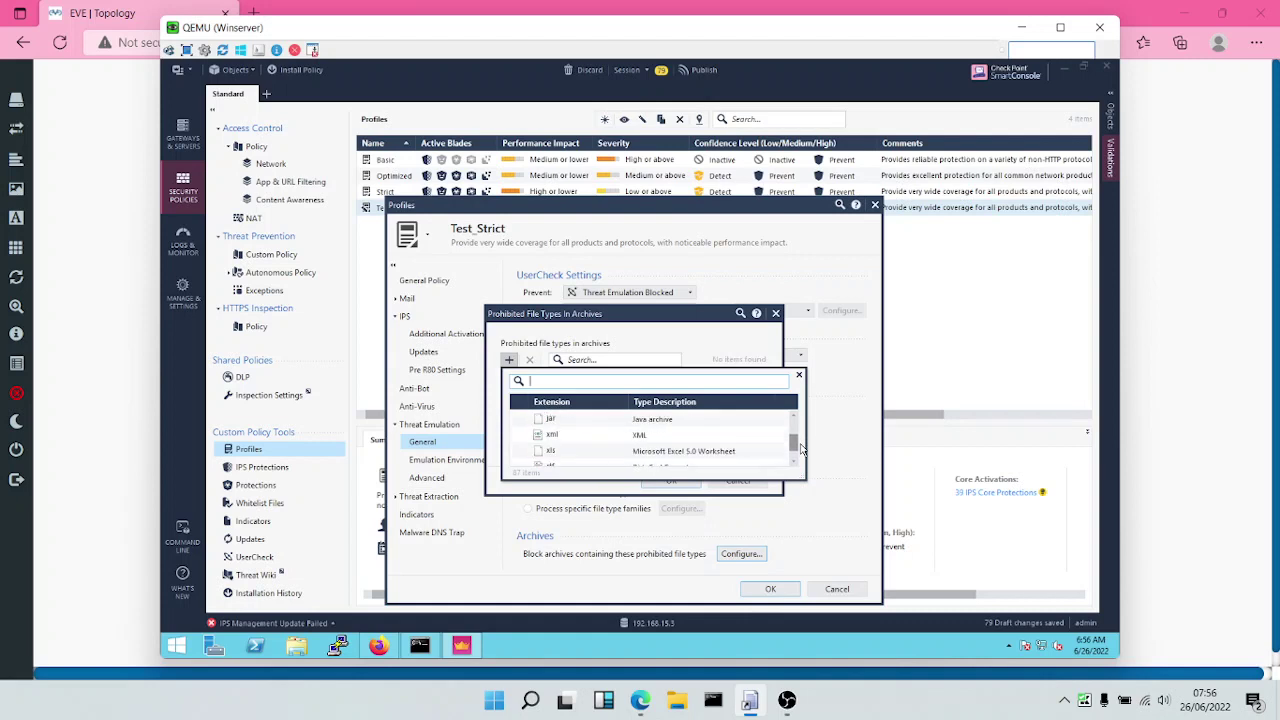
text(ba)
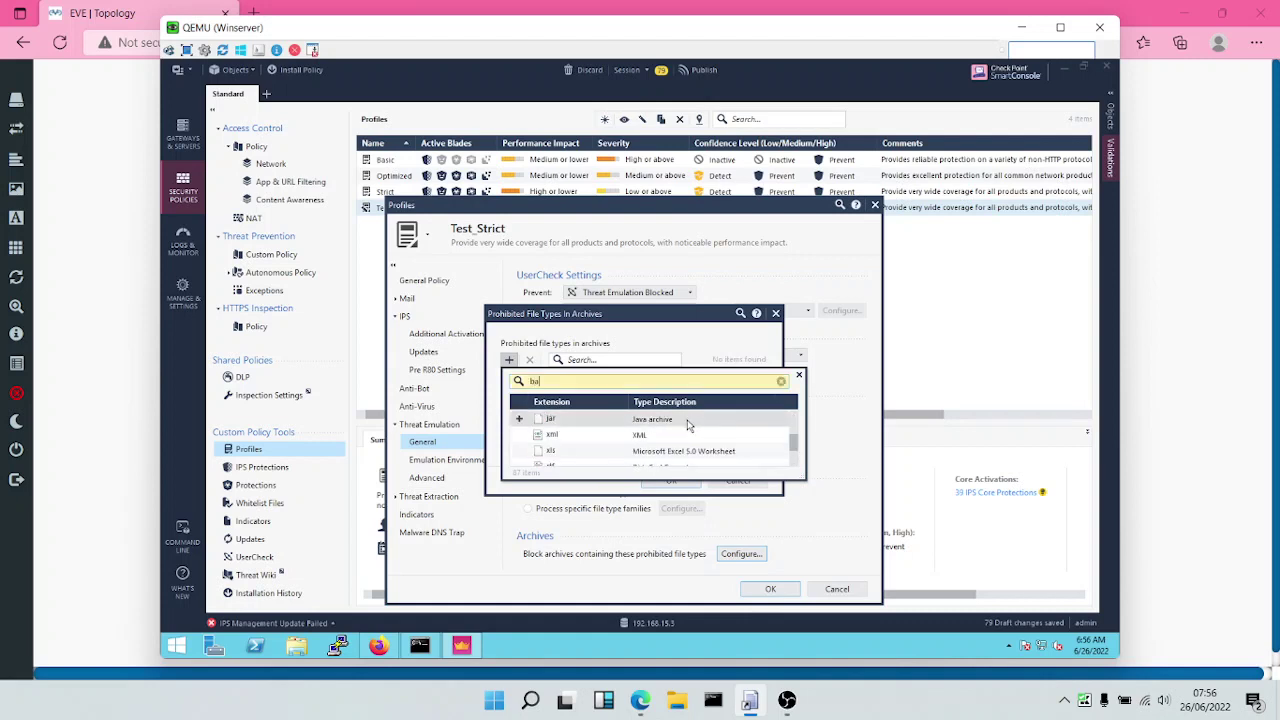
text(t)
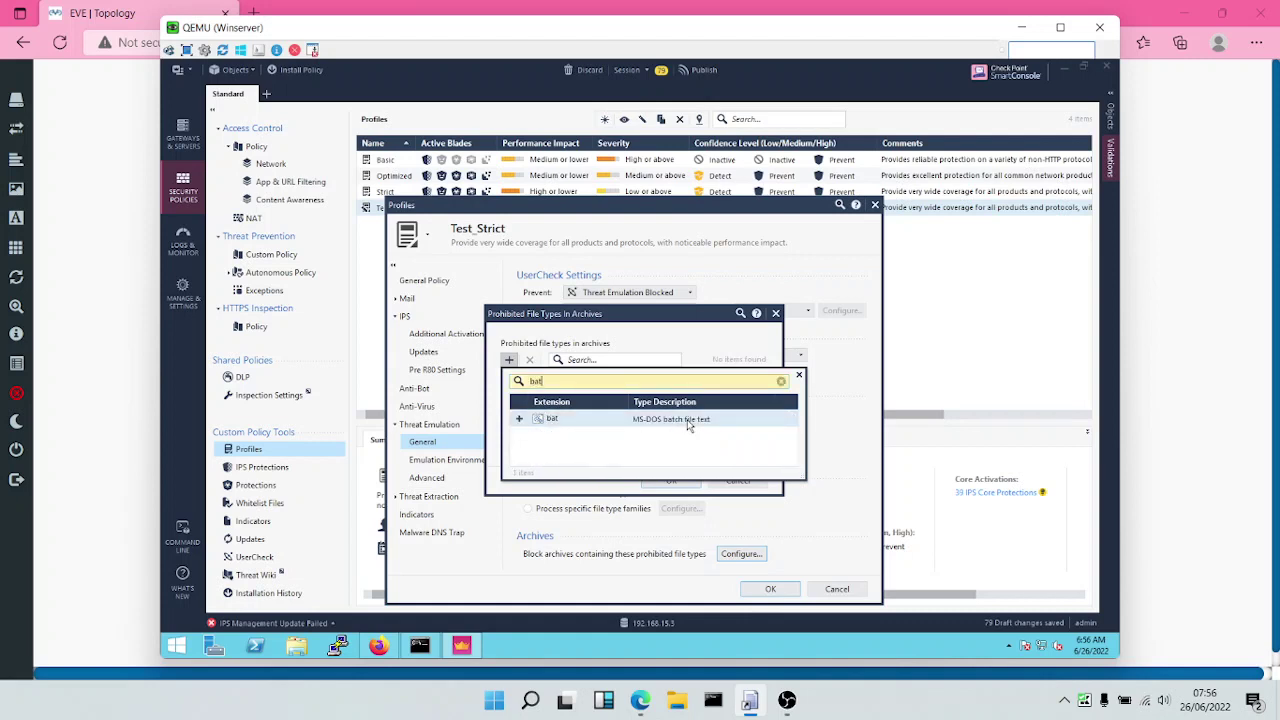
click(517, 419)
click(799, 377)
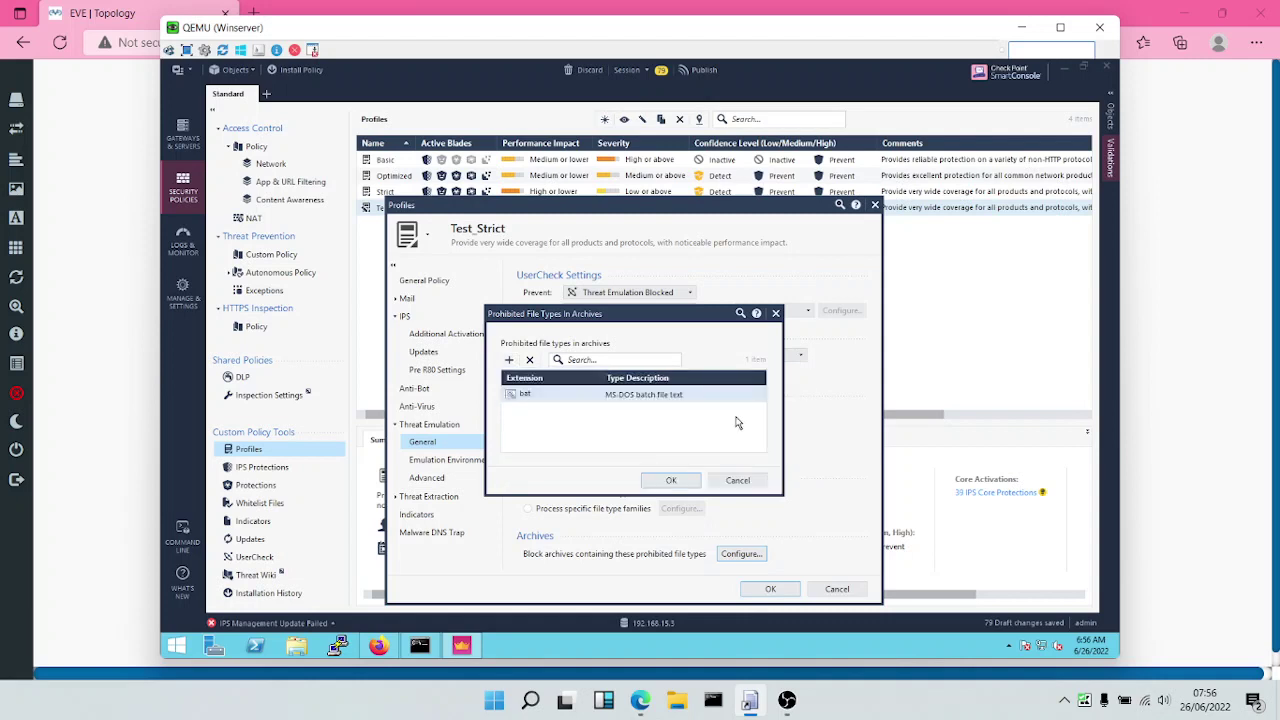
click(675, 479)
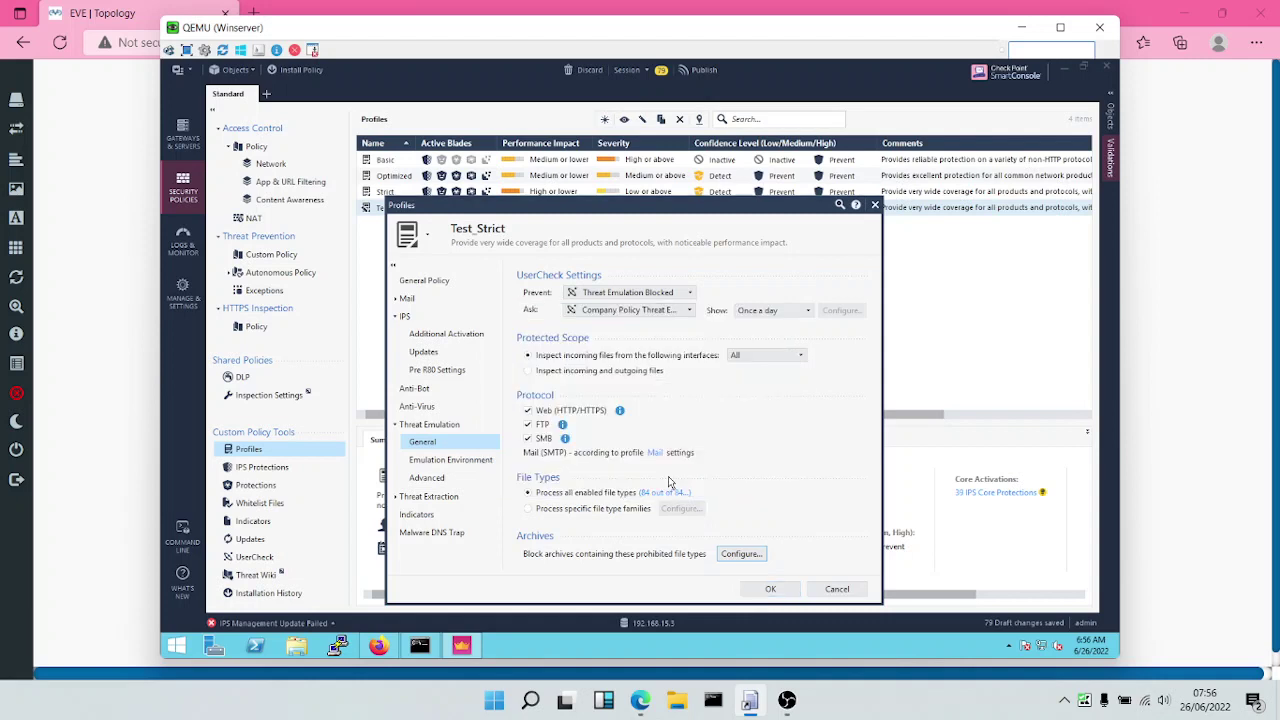
Set Test_Strict emulation handling to Maximum Prevention, logging every scanned file, then show Threat Extraction General.
click(441, 462)
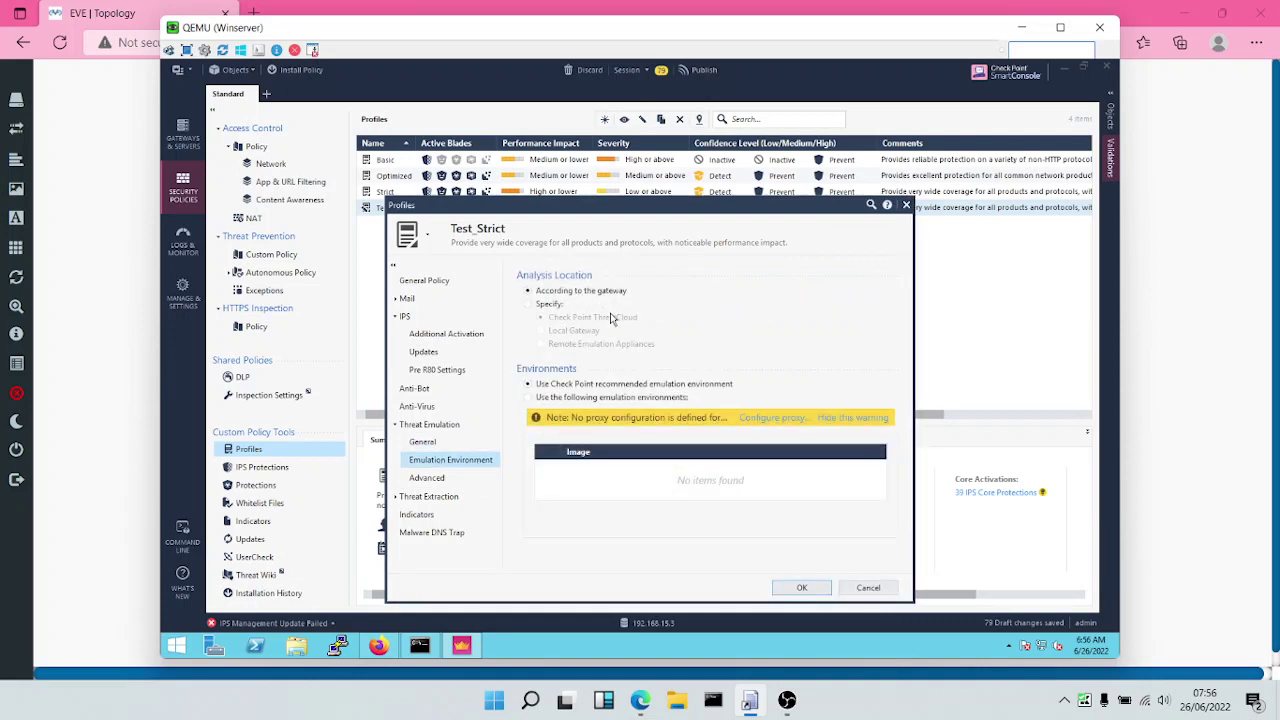
click(430, 482)
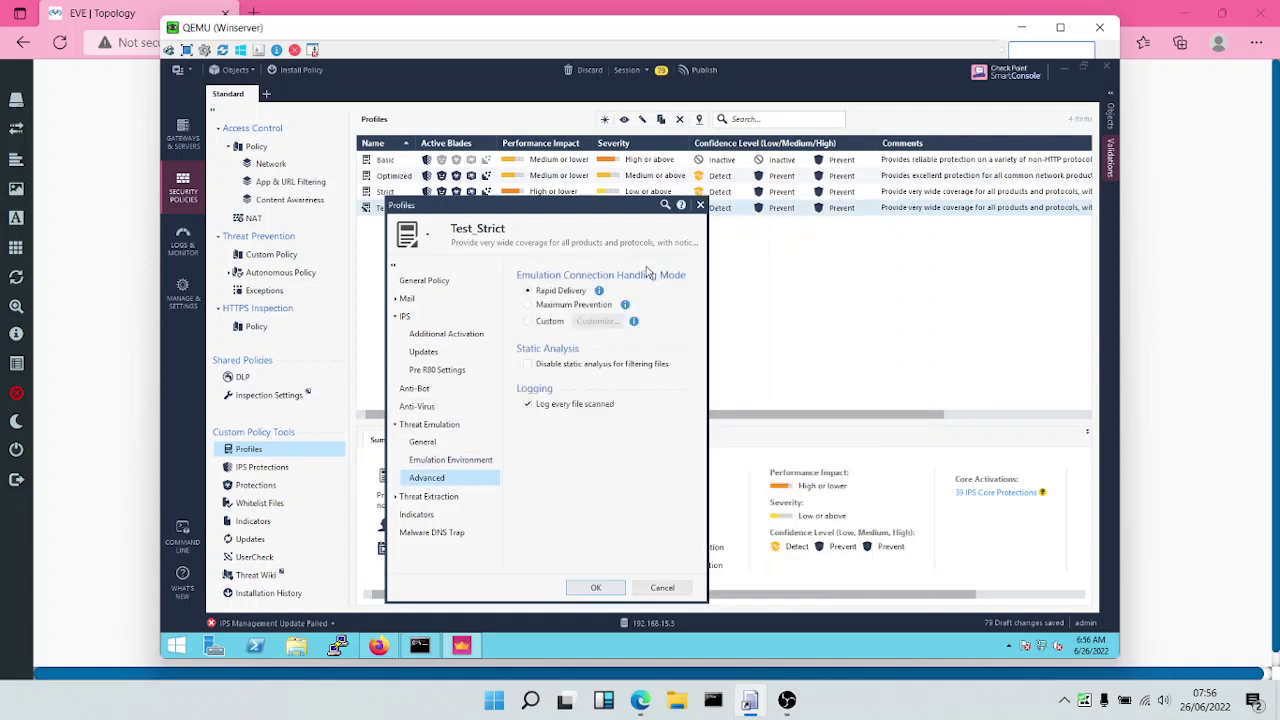
click(543, 308)
mouse_move(600, 291)
click(416, 497)
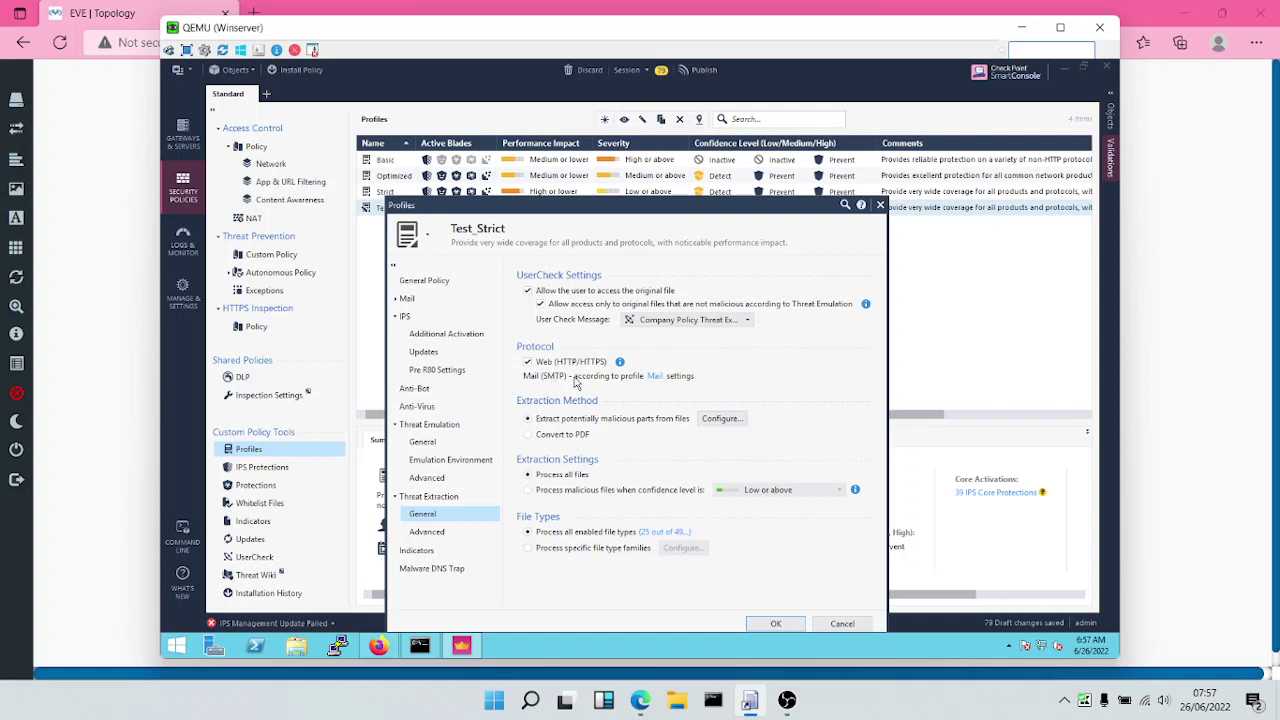
click(703, 419)
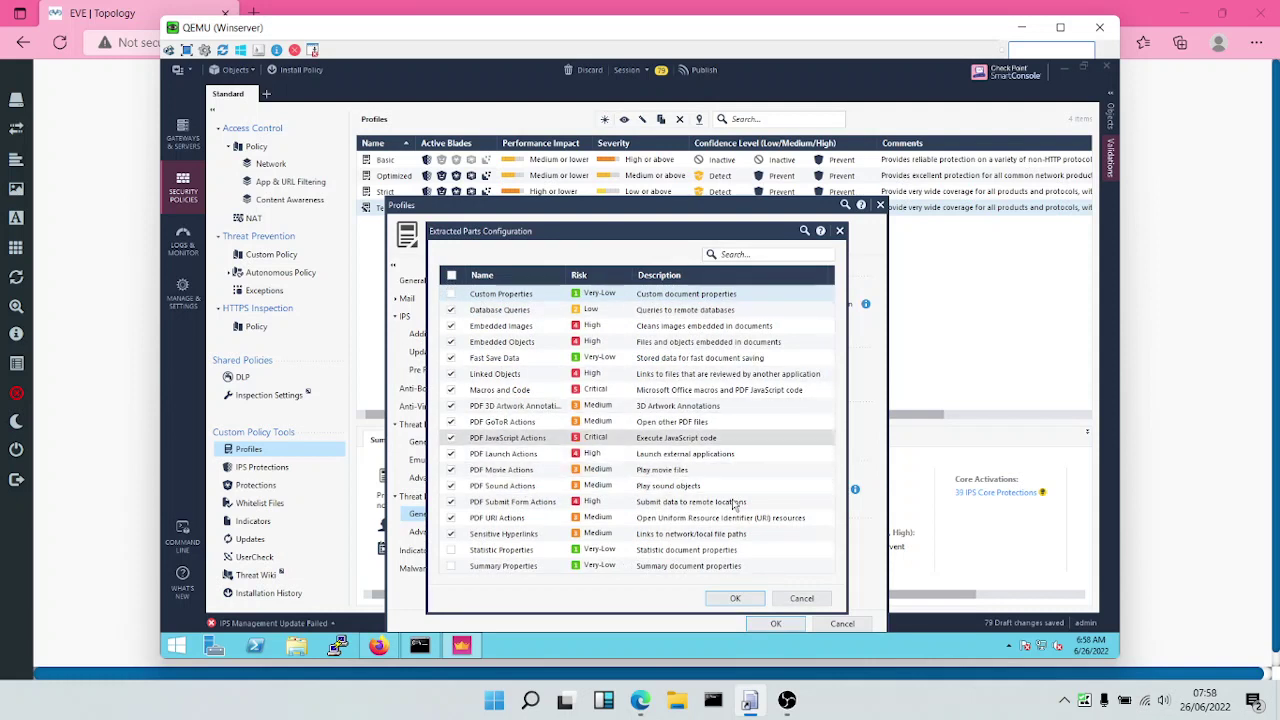
click(735, 598)
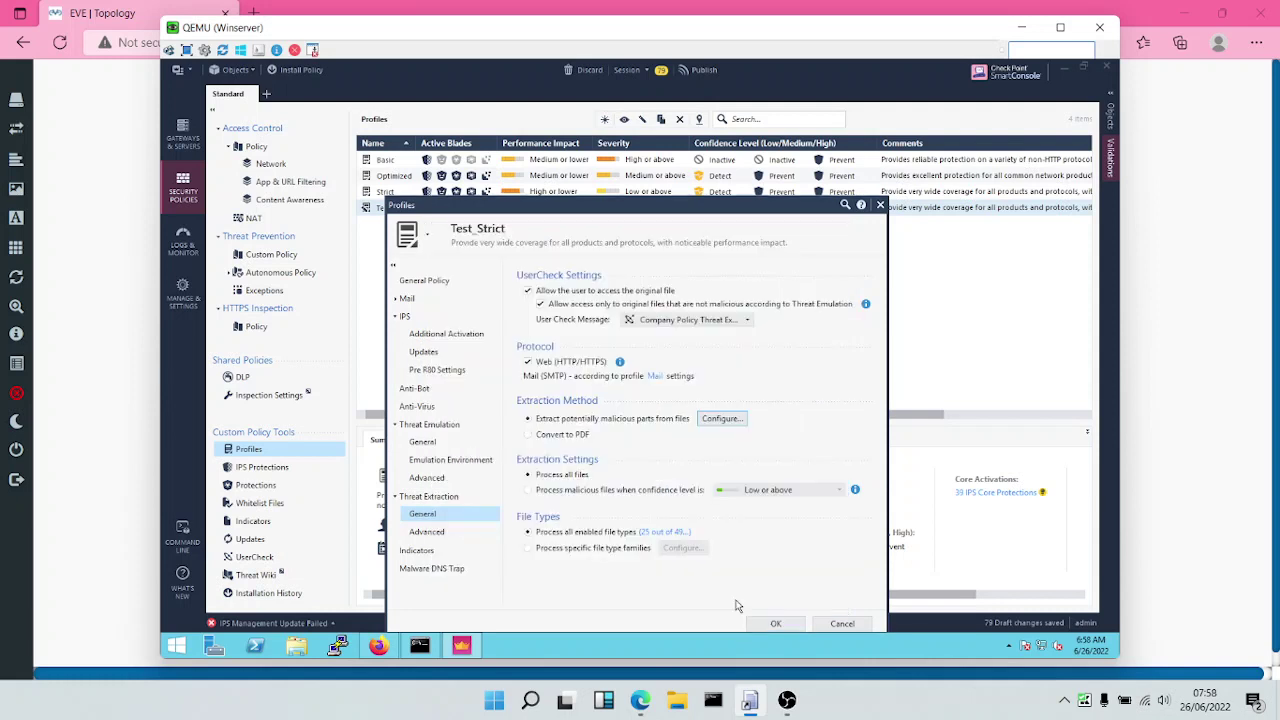
click(724, 419)
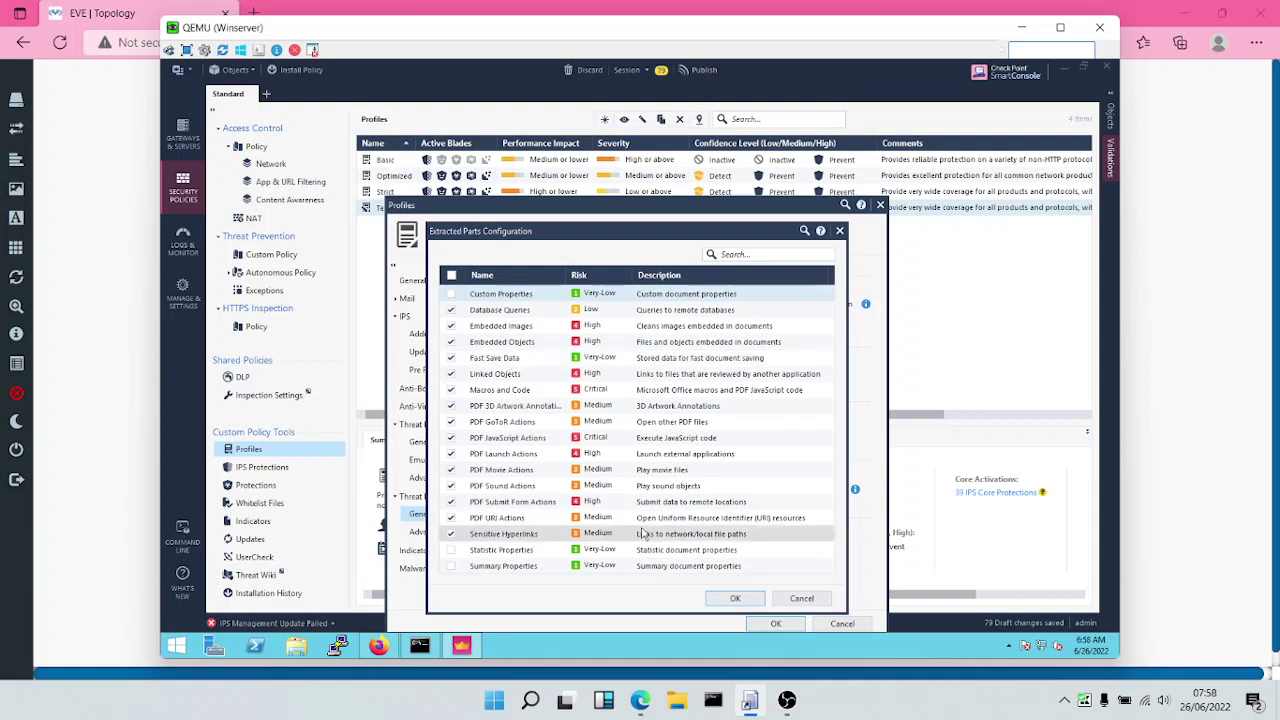
click(719, 600)
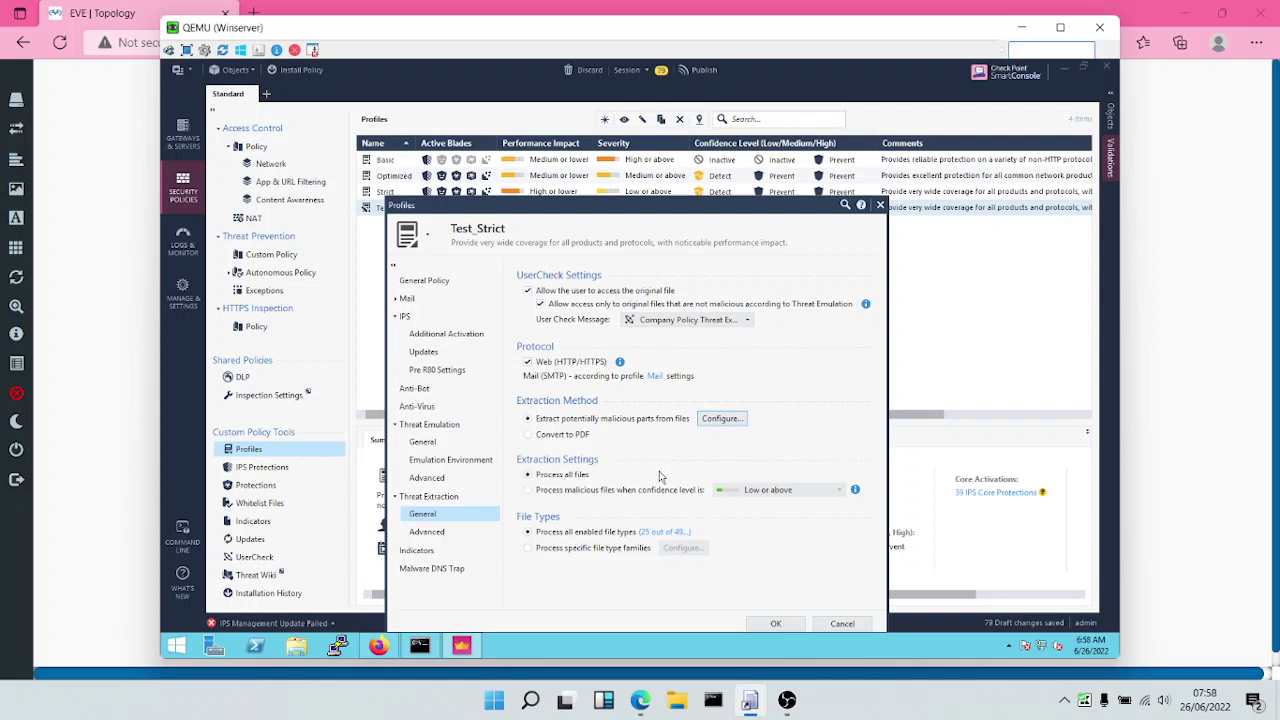
Select all 49 supported Threat Extraction file types and accept the shared-change notice.
click(667, 535)
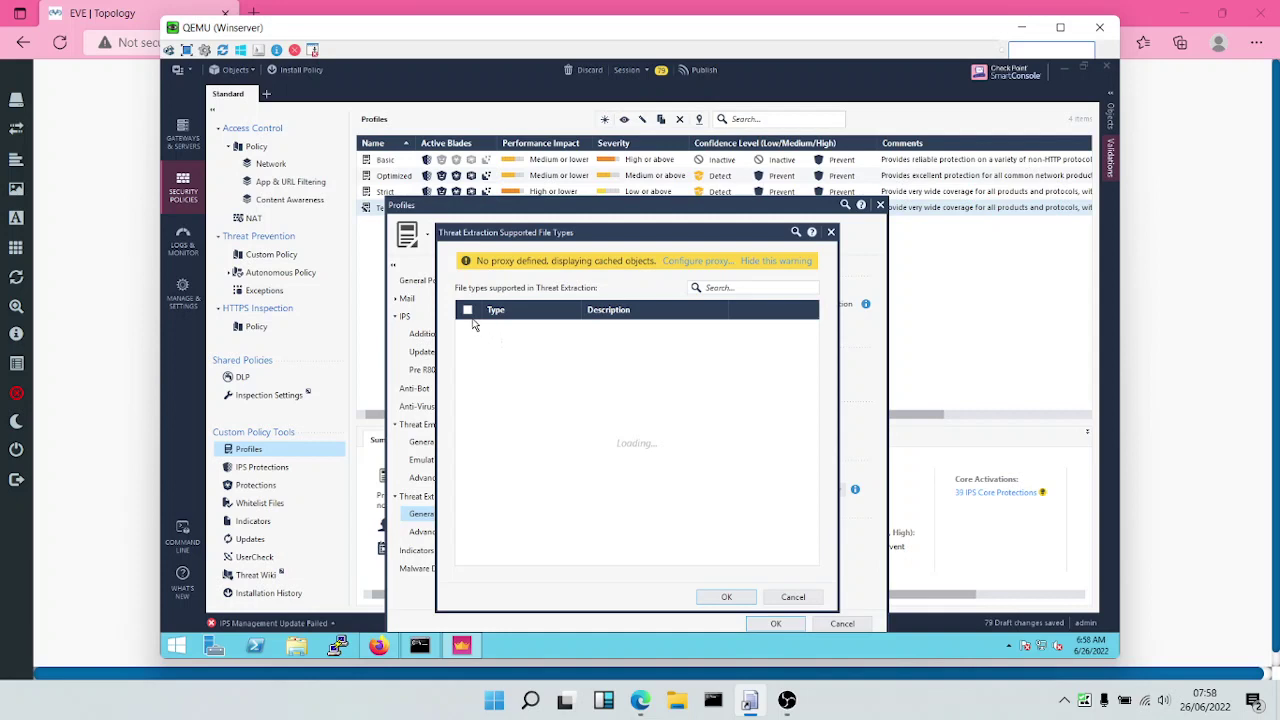
click(468, 315)
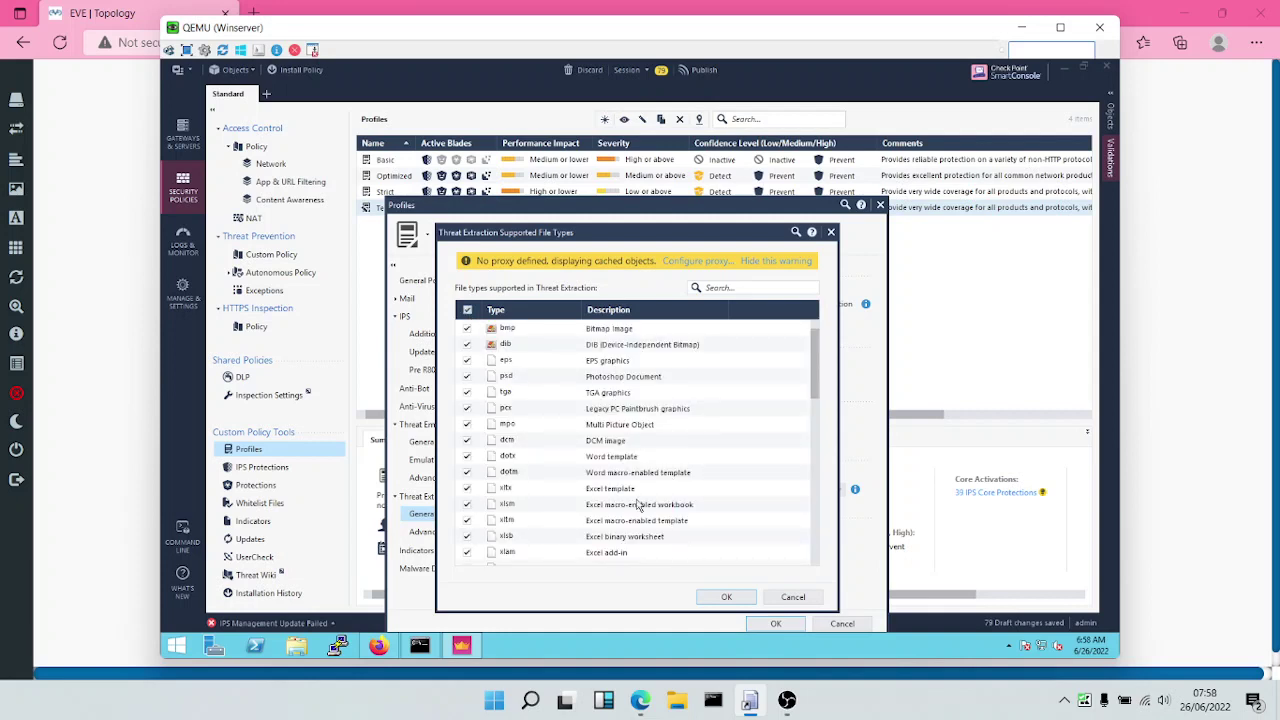
click(724, 596)
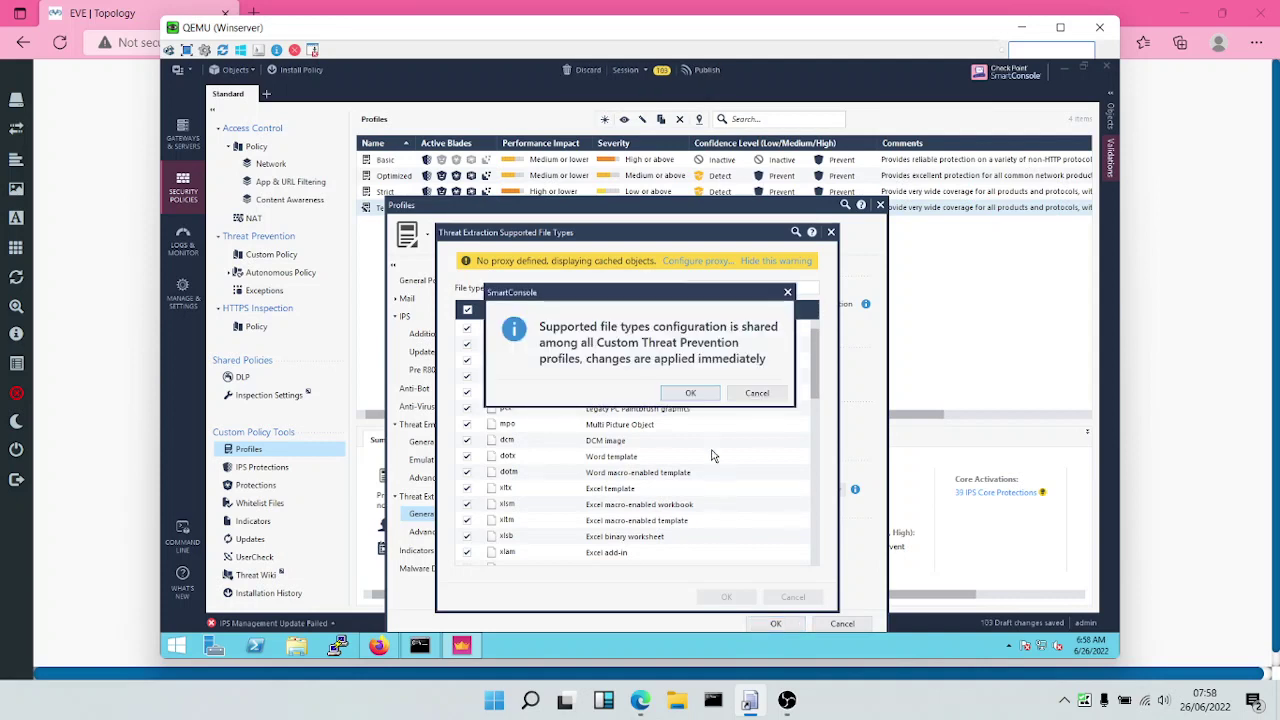
click(689, 393)
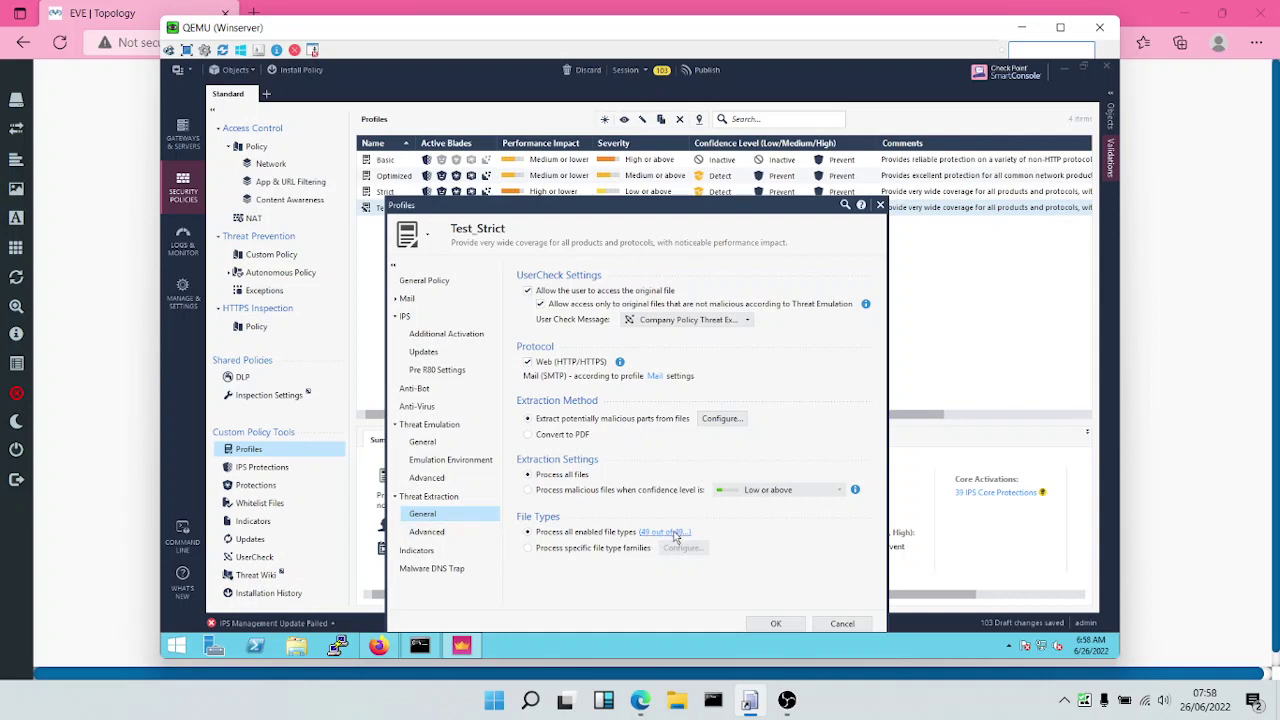
In Threat Extraction Advanced, log every file and set corrupted and encrypted files to Block.
click(427, 532)
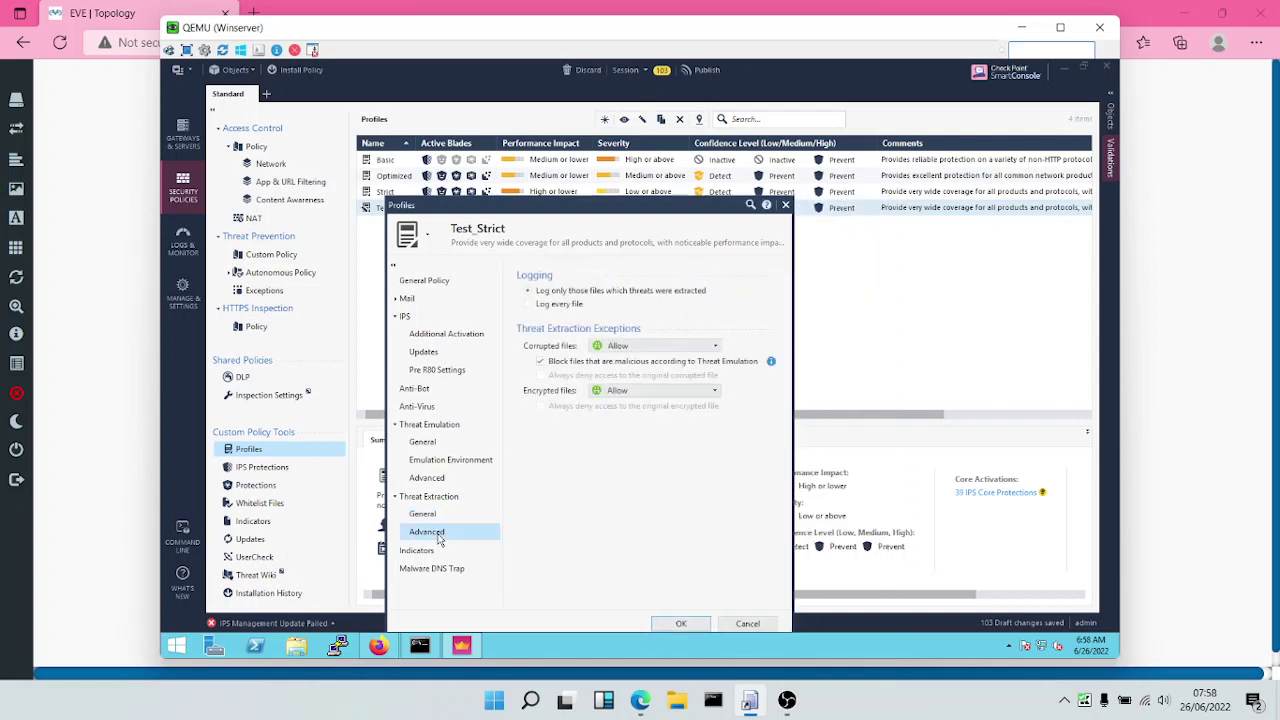
click(539, 308)
click(624, 346)
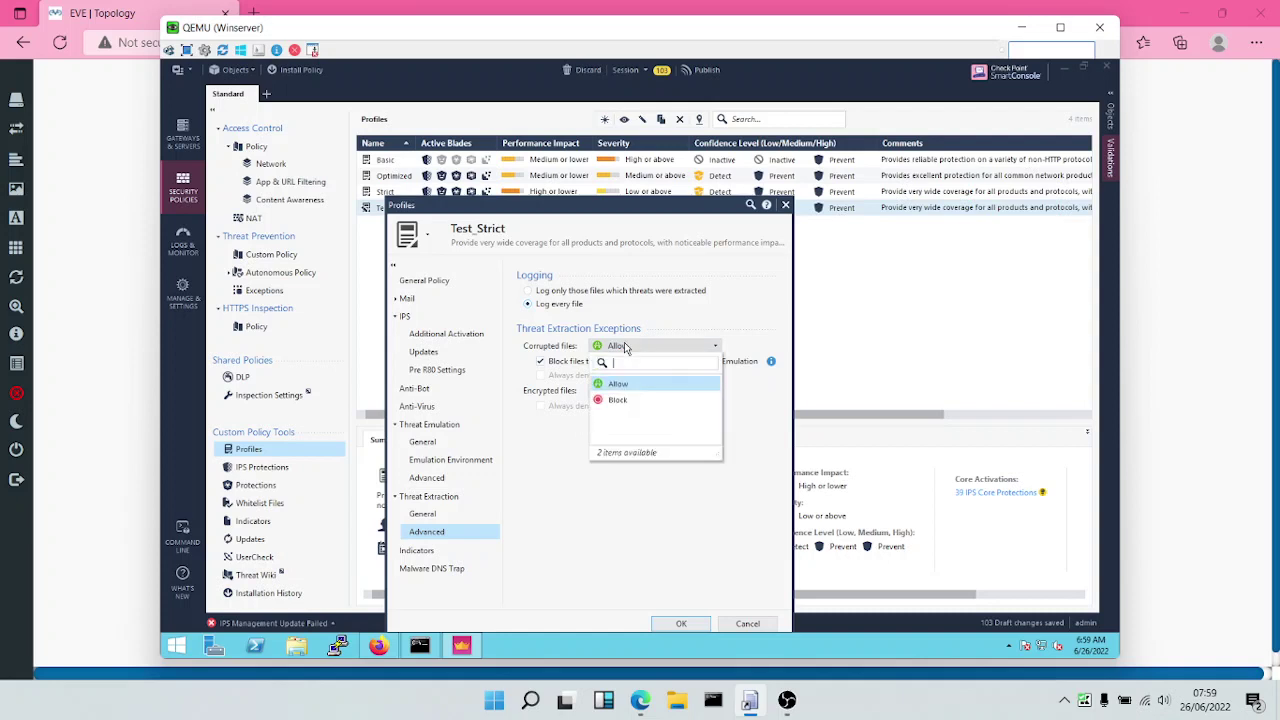
click(618, 400)
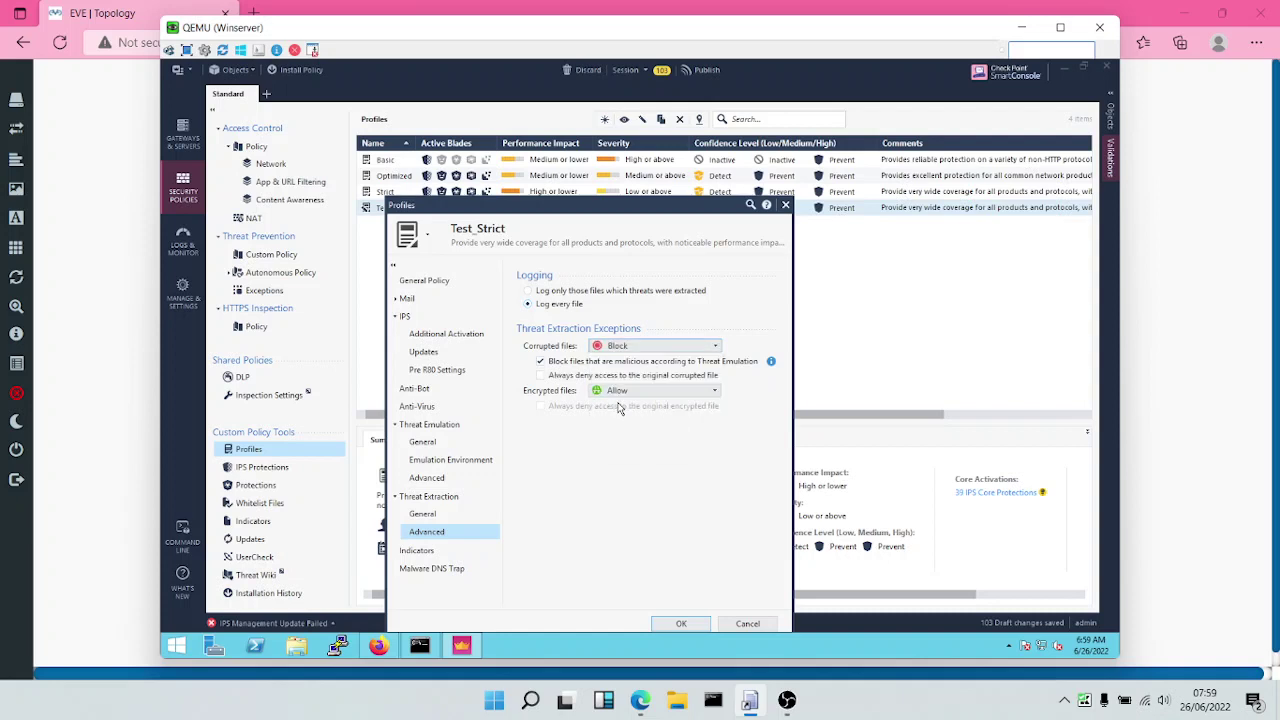
click(626, 392)
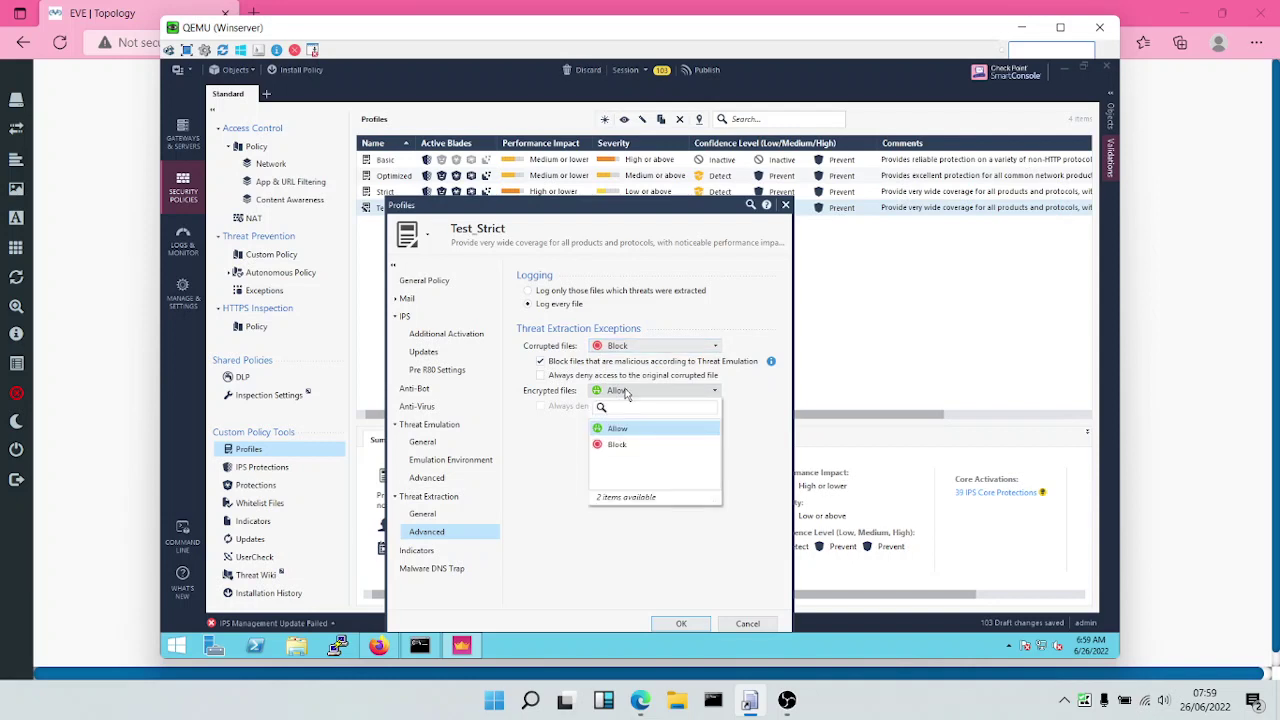
click(617, 445)
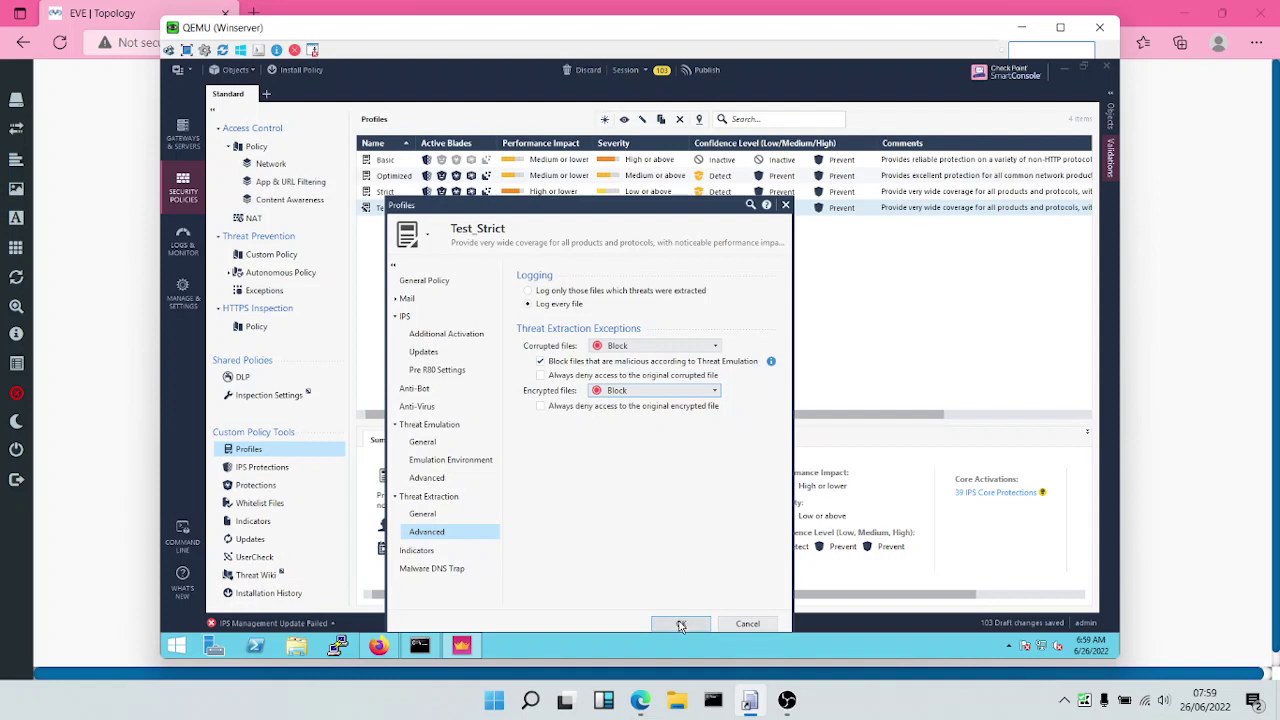
Review the Indicators and Malware DNS Trap settings, then save the Test_Strict profile.
click(416, 551)
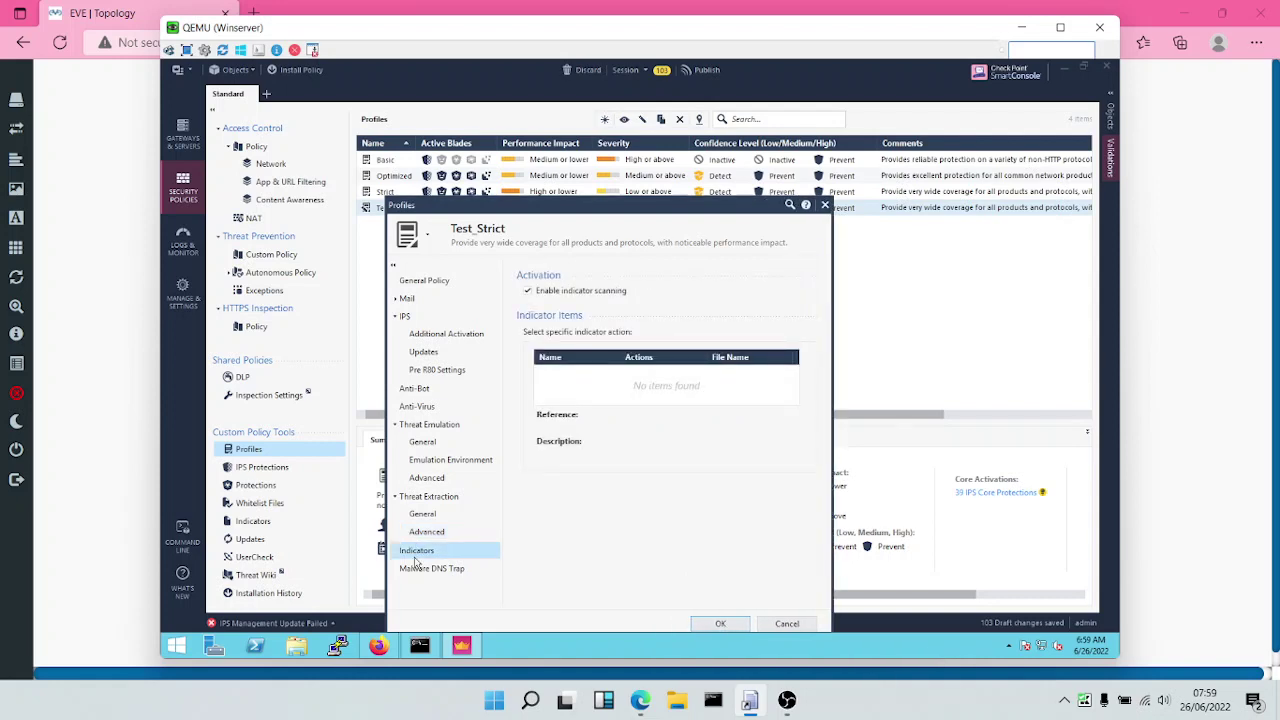
click(430, 568)
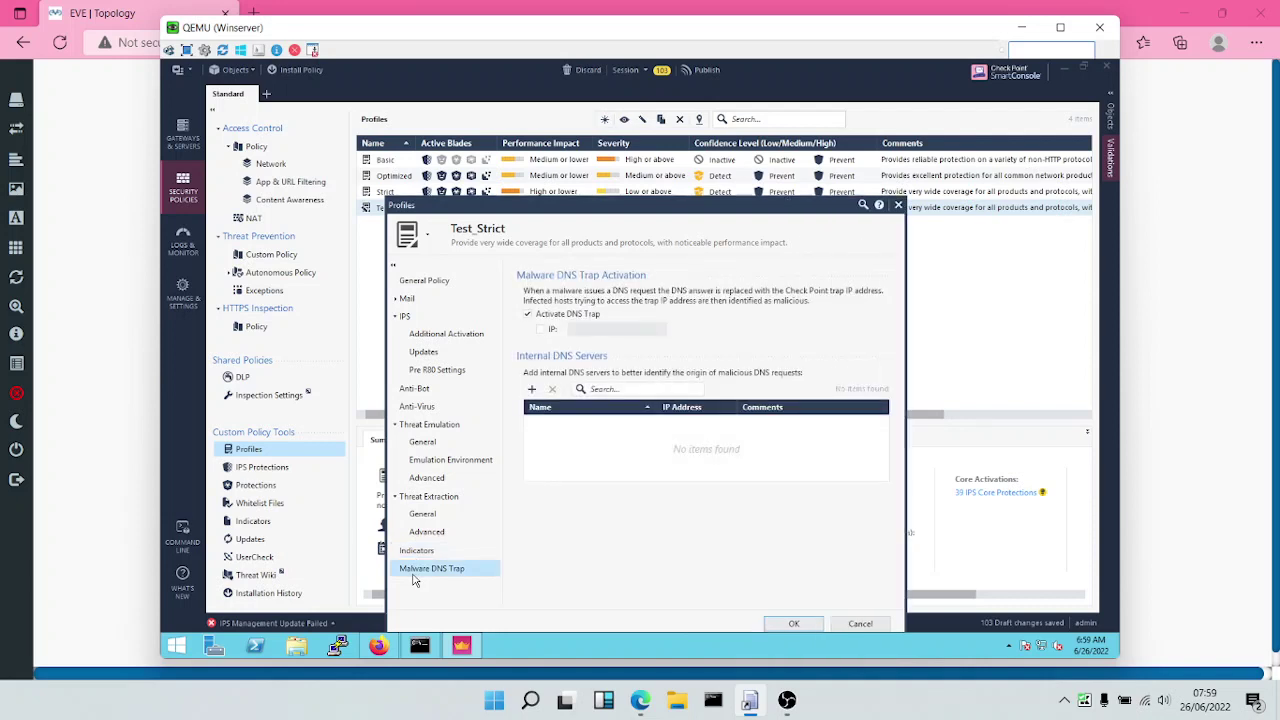
click(795, 623)
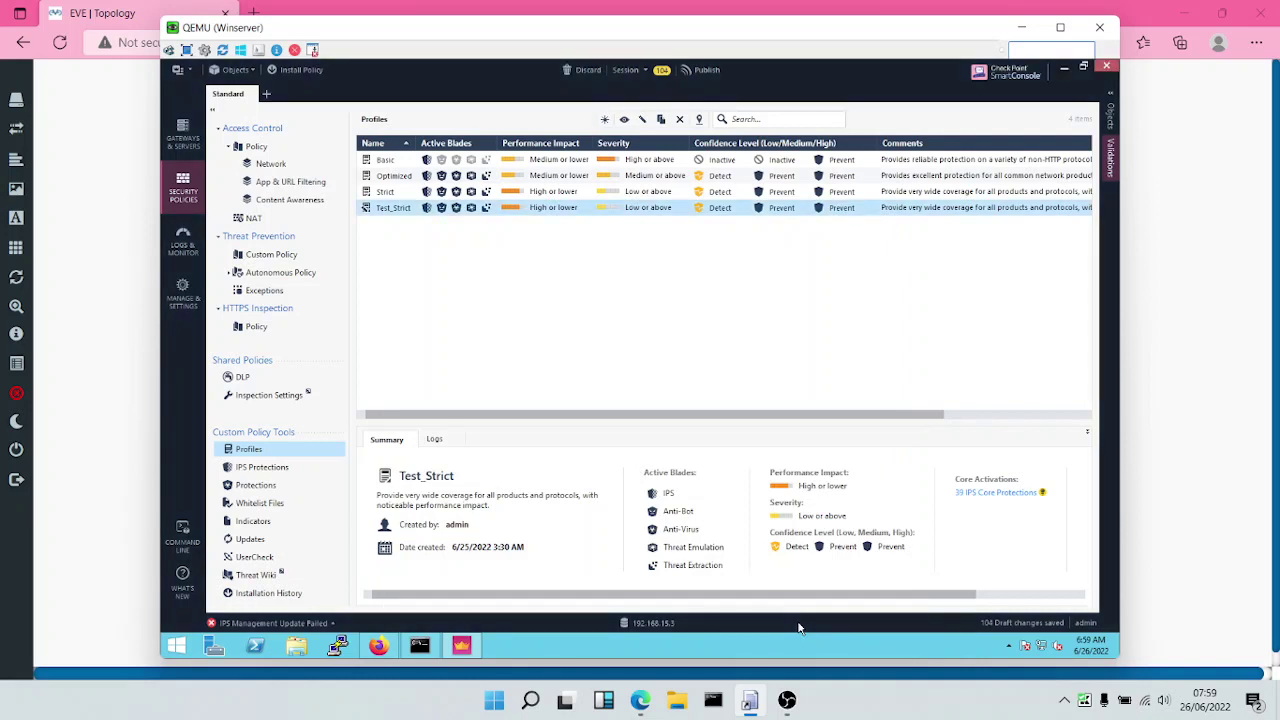
Publish the 104 draft changes and install the Standard policy.
click(292, 70)
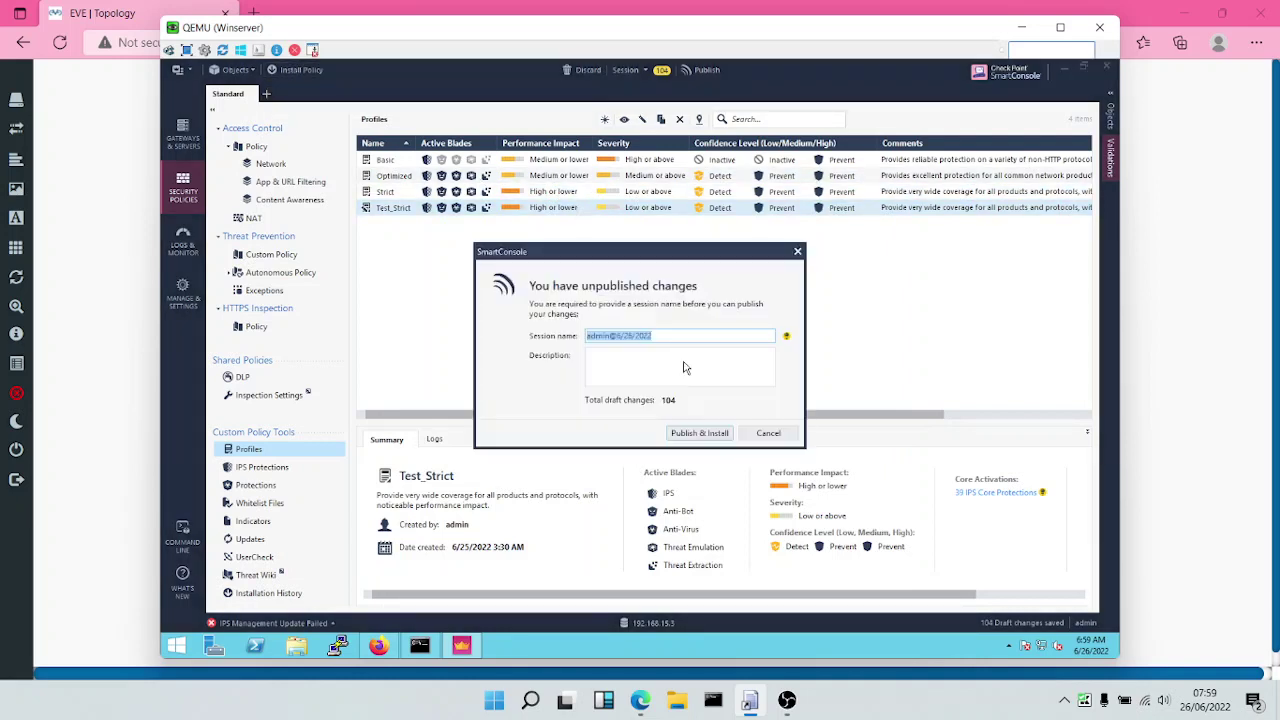
click(698, 432)
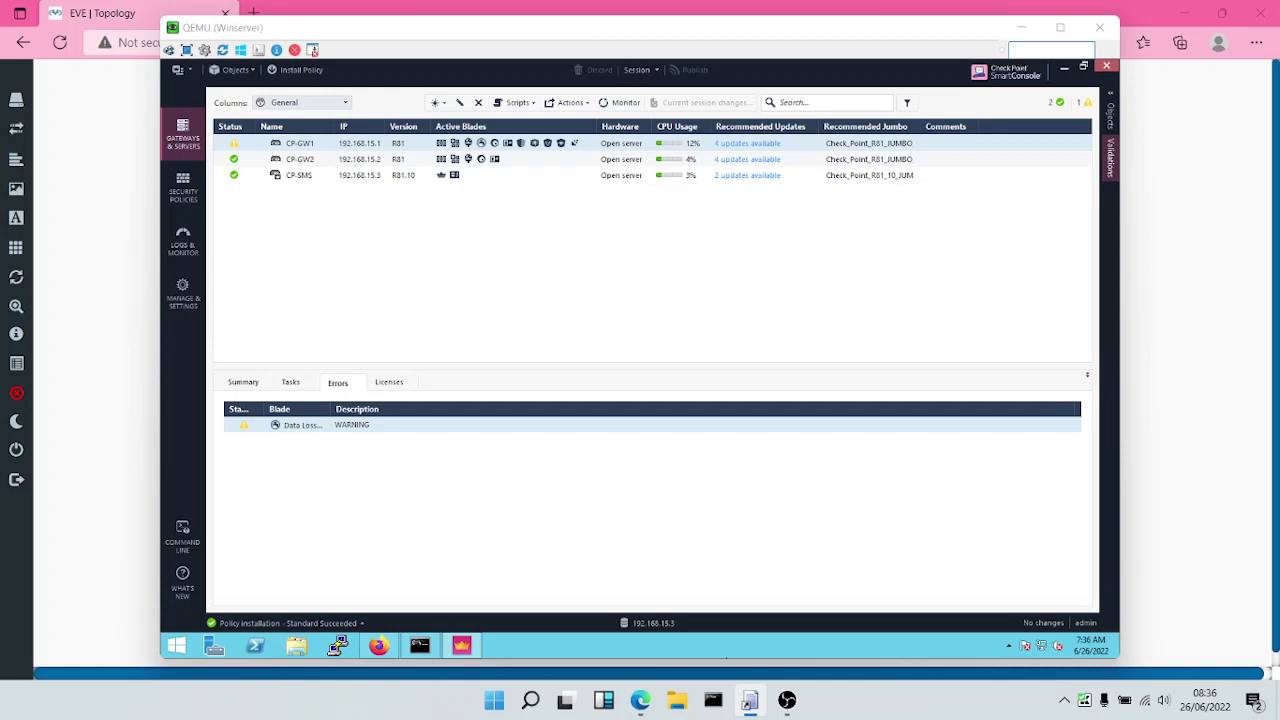
Launch Firefox on the server and load cpcheckme.com.
click(378, 646)
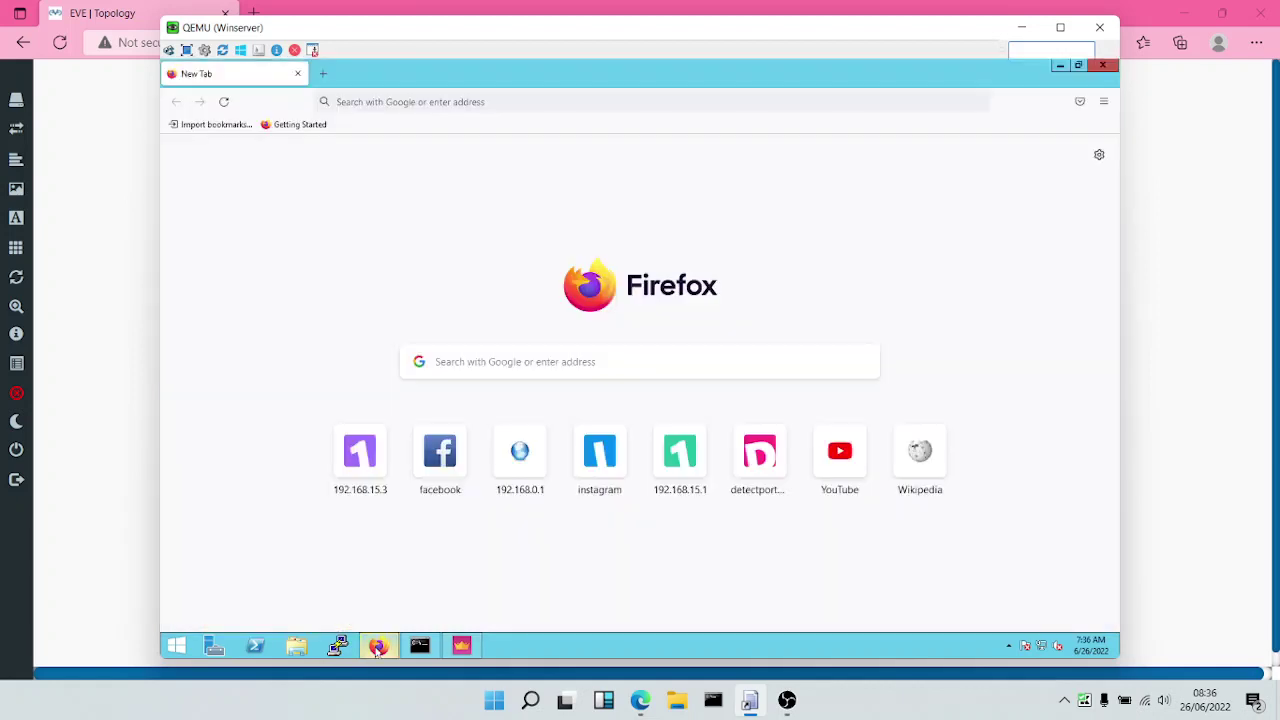
click(339, 104)
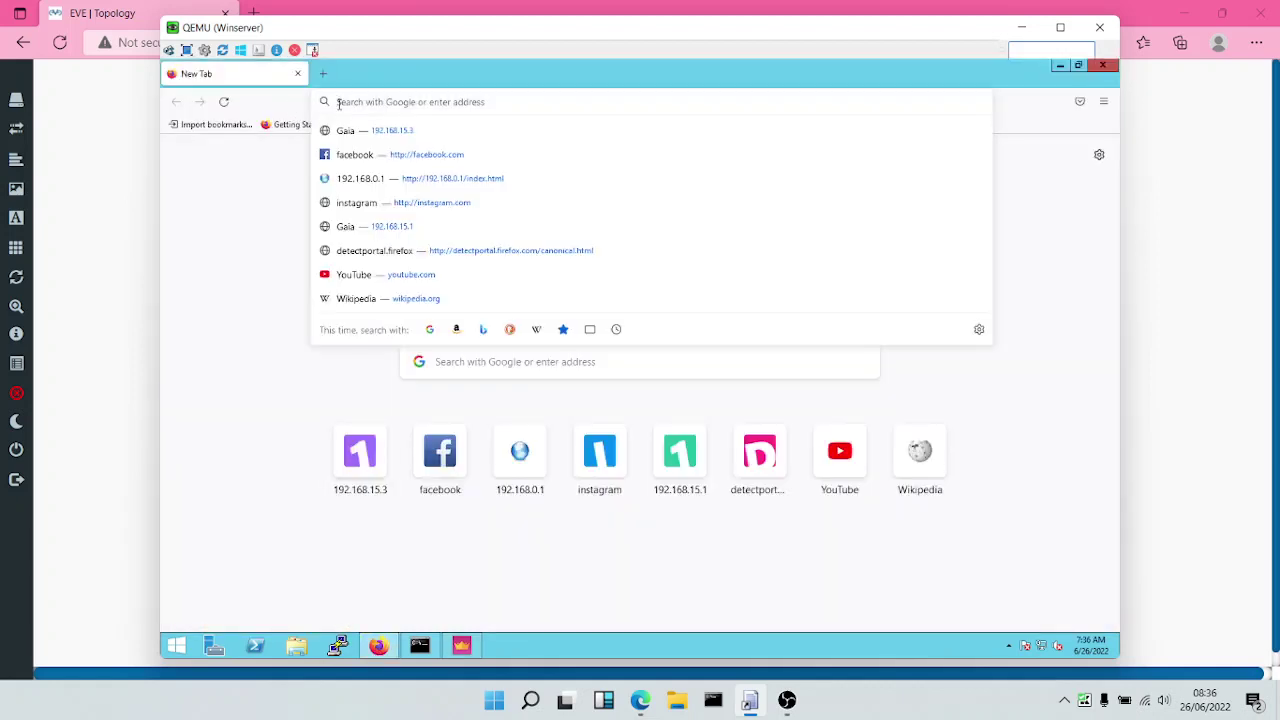
text(cpcheckme.com/)
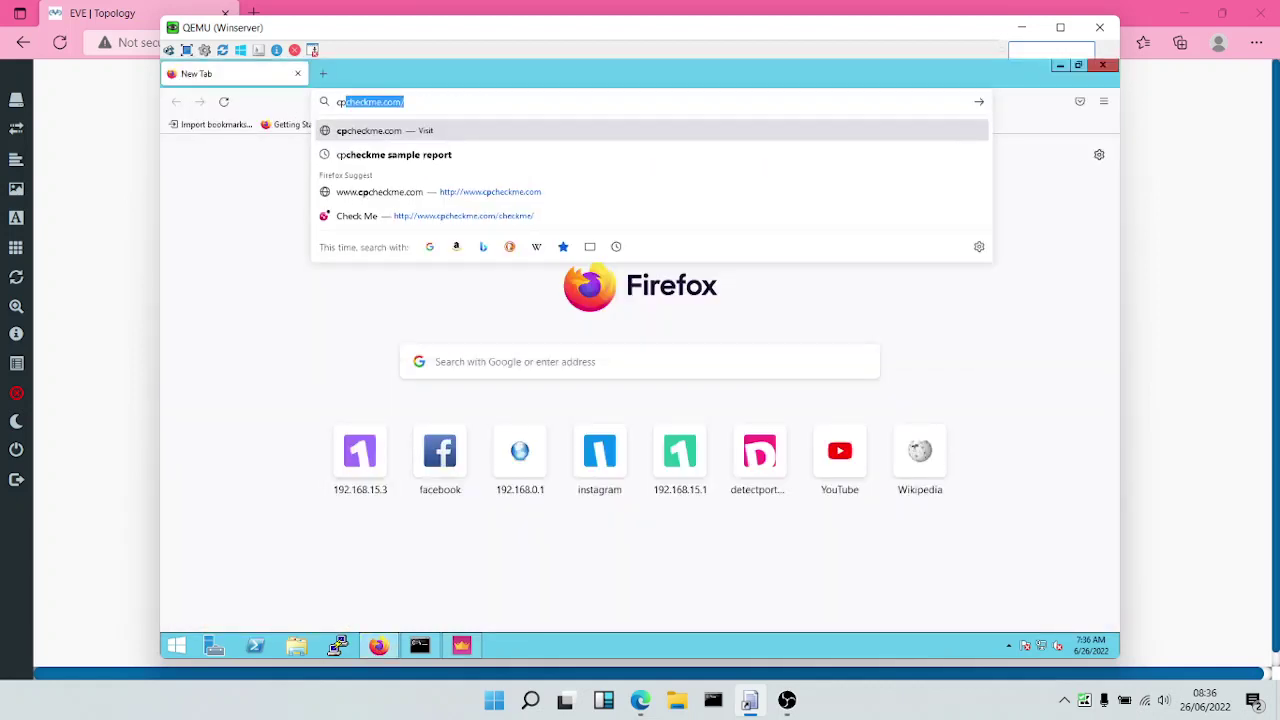
key(Return)
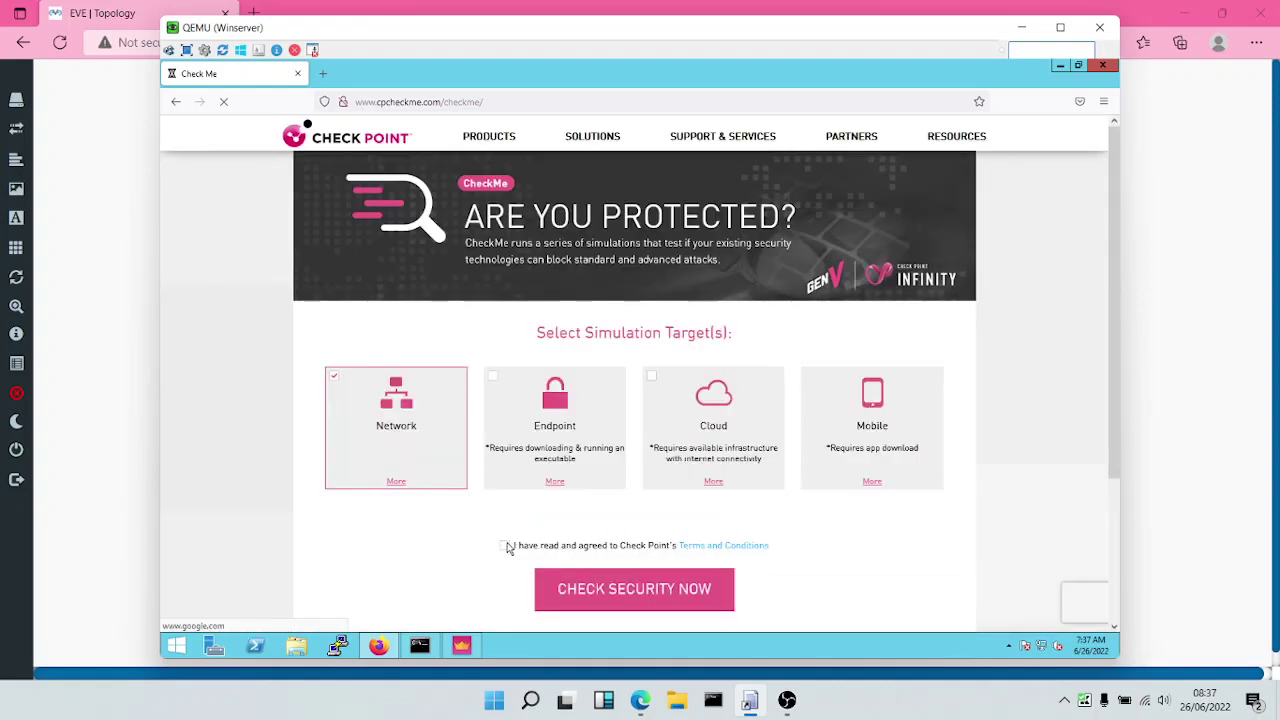
Accept the CheckMe terms and run the Check Security Now test.
click(505, 546)
click(571, 594)
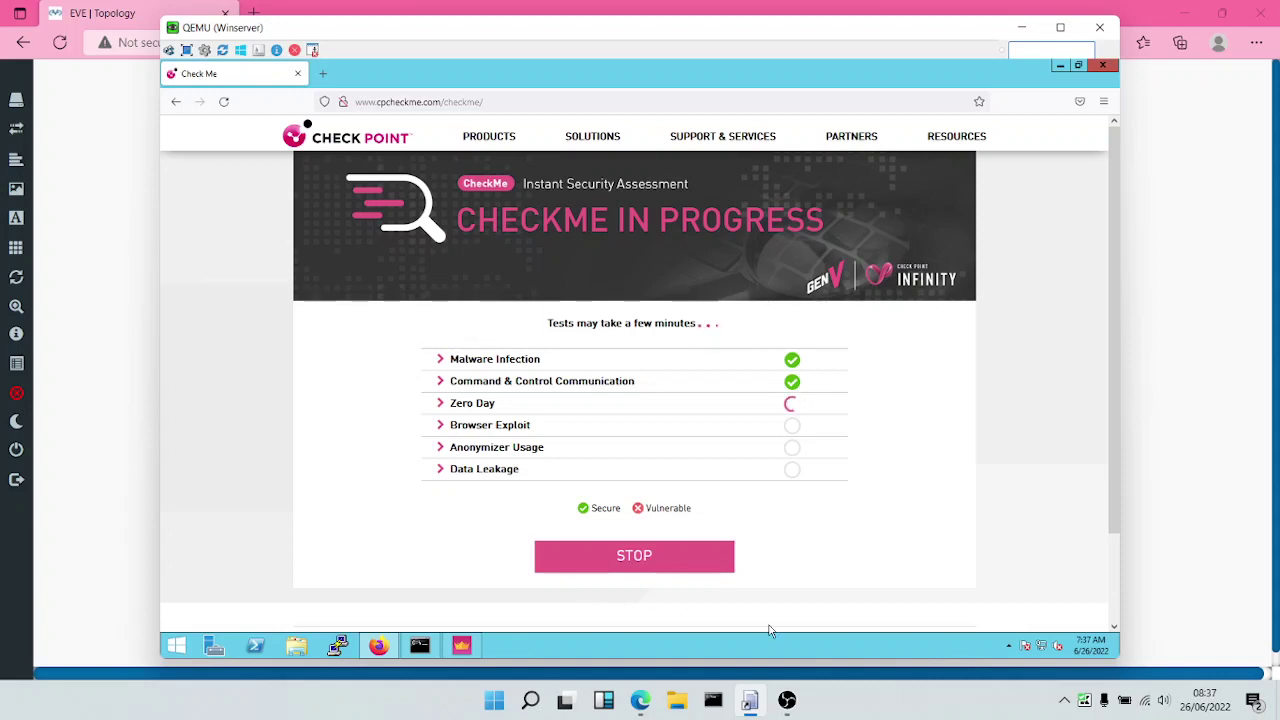
click(820, 658)
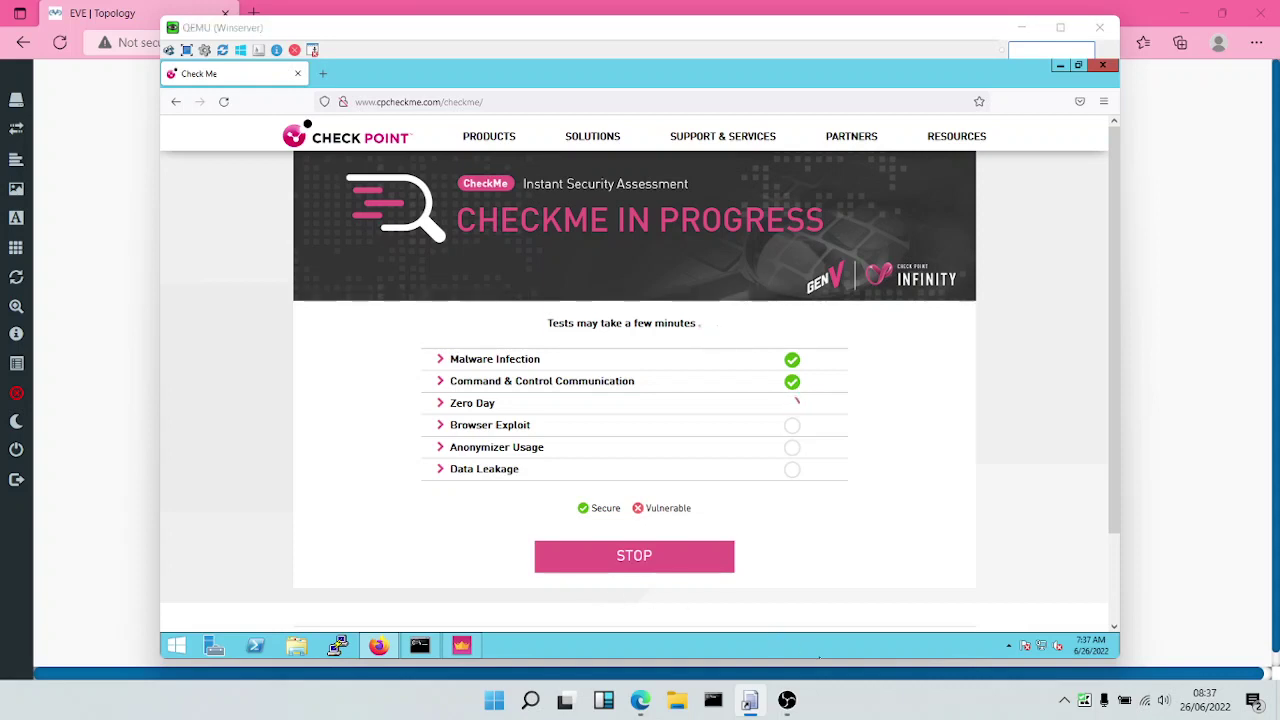